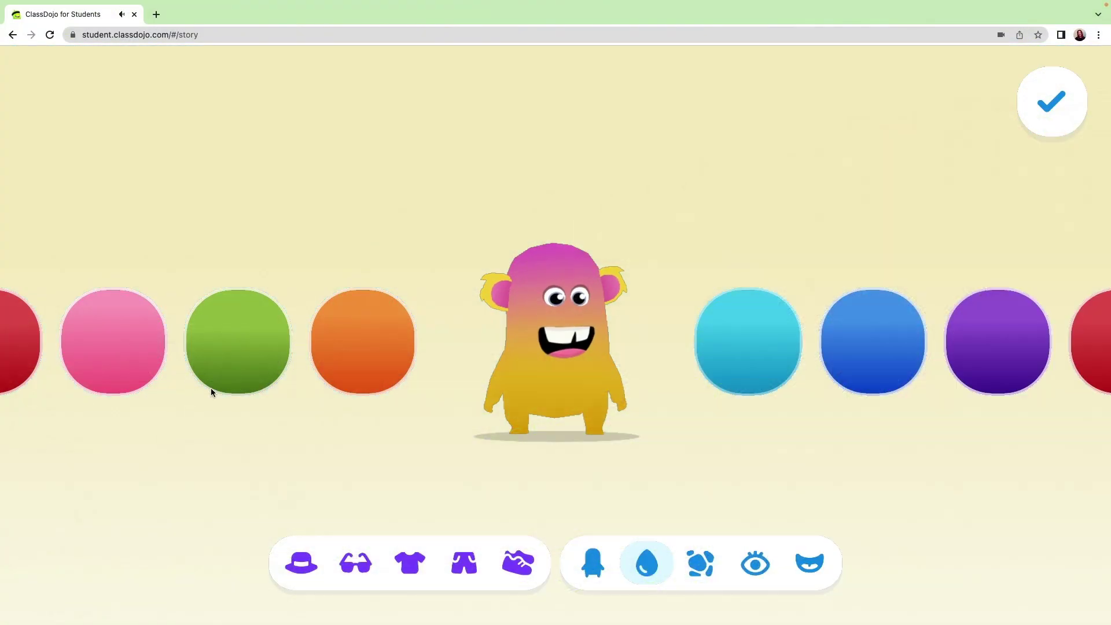
# - Give the monster a green body, yellow blob pattern, eyelash eyes and small-fang mouth
pyautogui.click(211, 387)
pyautogui.click(700, 563)
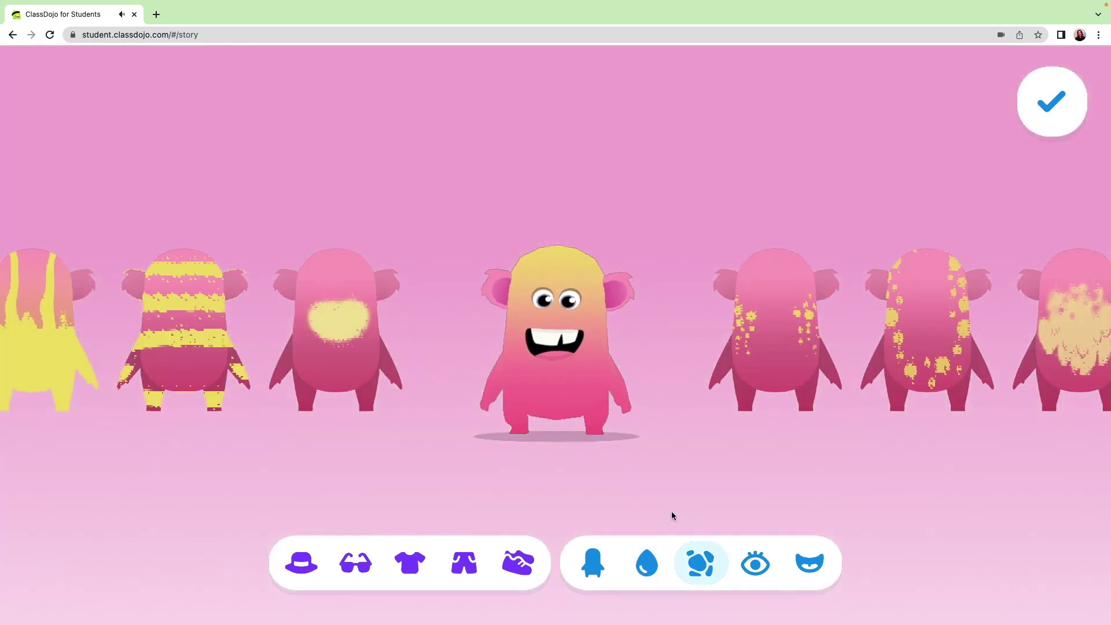
pyautogui.click(345, 357)
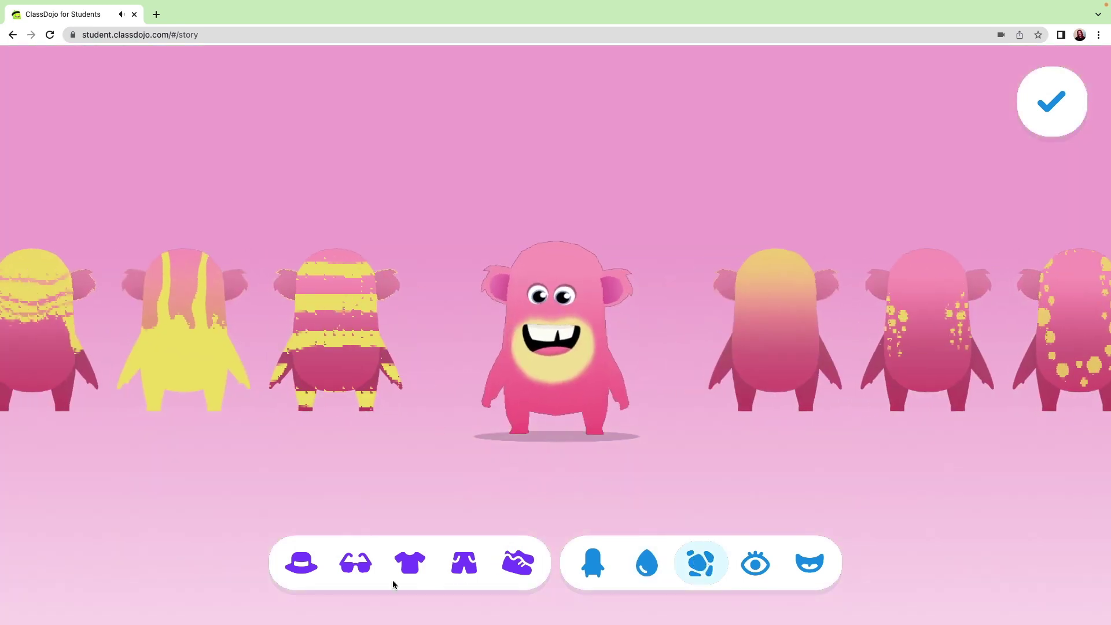
pyautogui.click(750, 558)
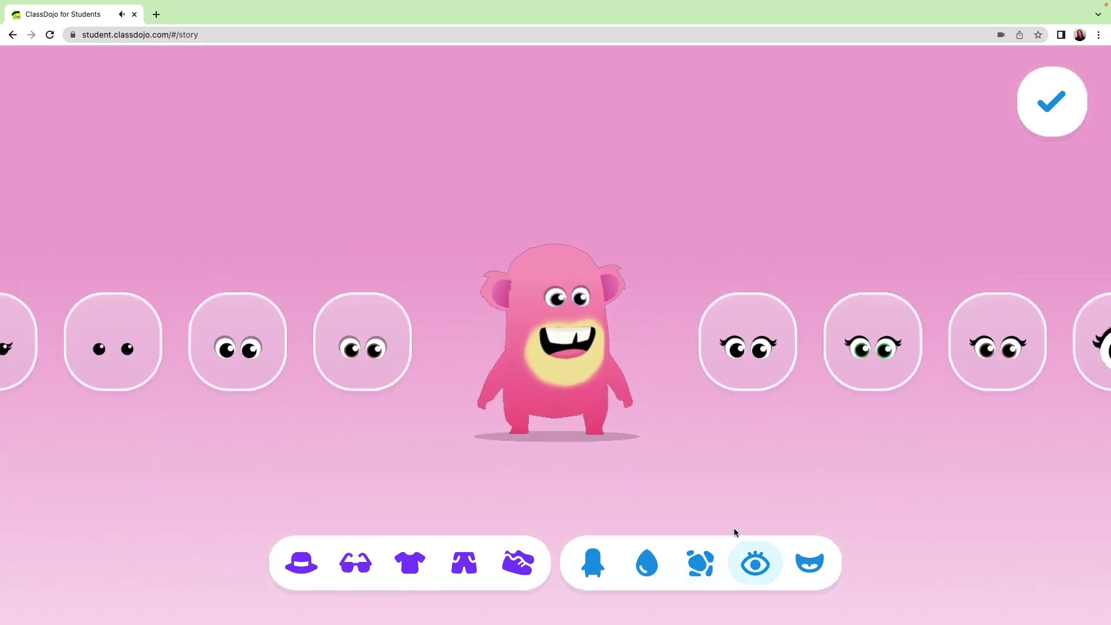
pyautogui.click(770, 372)
pyautogui.click(809, 560)
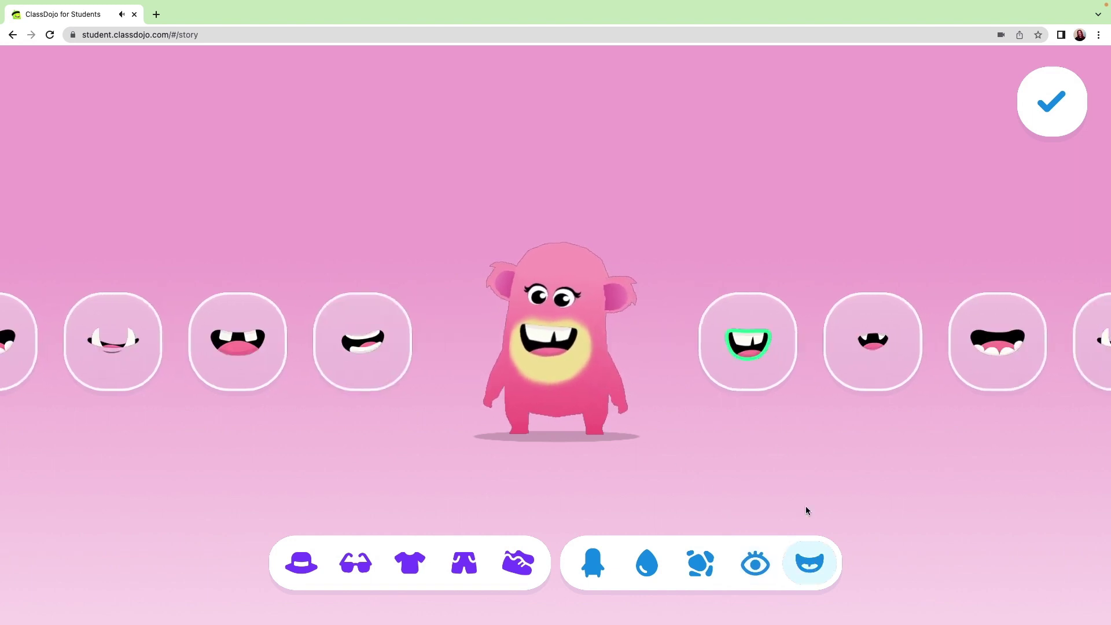
pyautogui.press('Right')
pyautogui.press('Right')
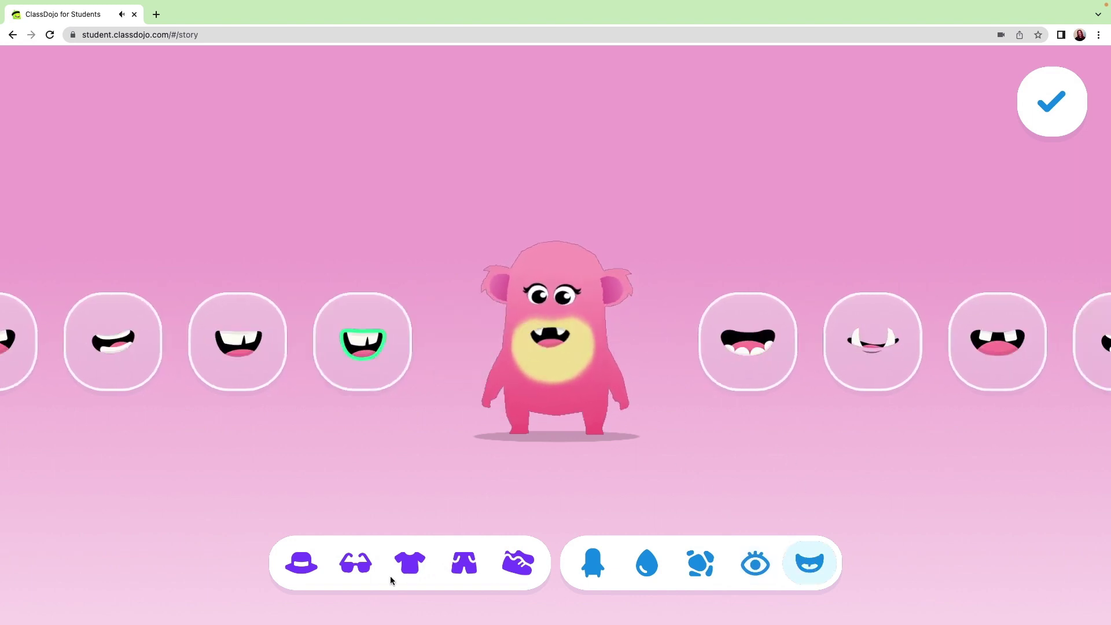
# - Put black cat-eye glasses and a cap on the monster
pyautogui.click(355, 564)
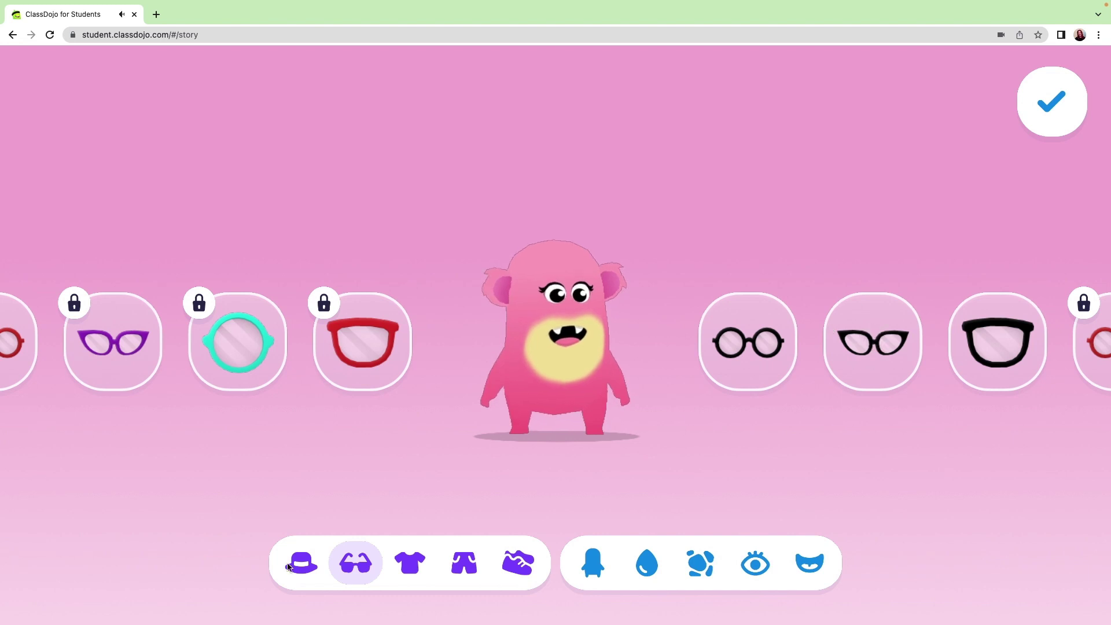
pyautogui.press('Right')
pyautogui.press('Right')
pyautogui.click(301, 564)
pyautogui.click(857, 337)
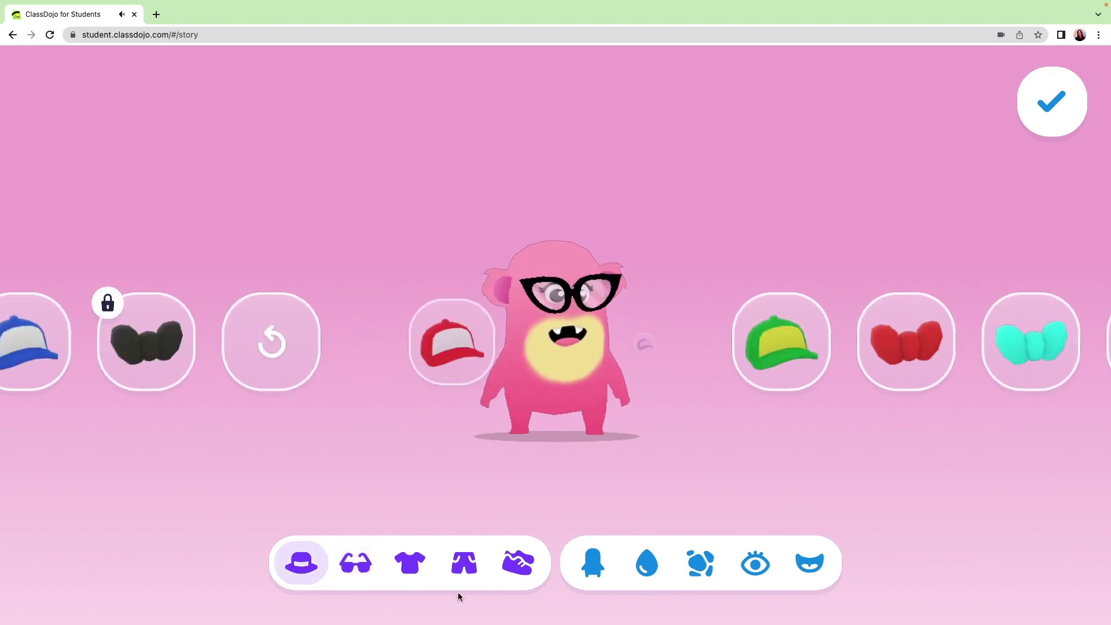
# - Dress the monster in navy pants, white shoes and a green shirt
pyautogui.click(463, 564)
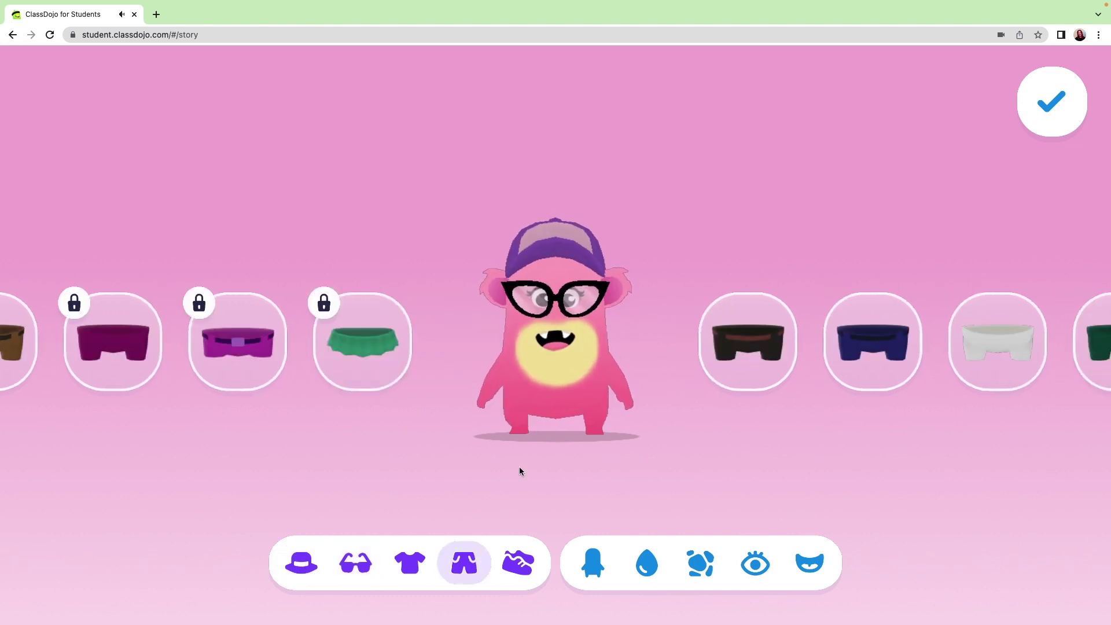
pyautogui.click(852, 354)
pyautogui.click(513, 565)
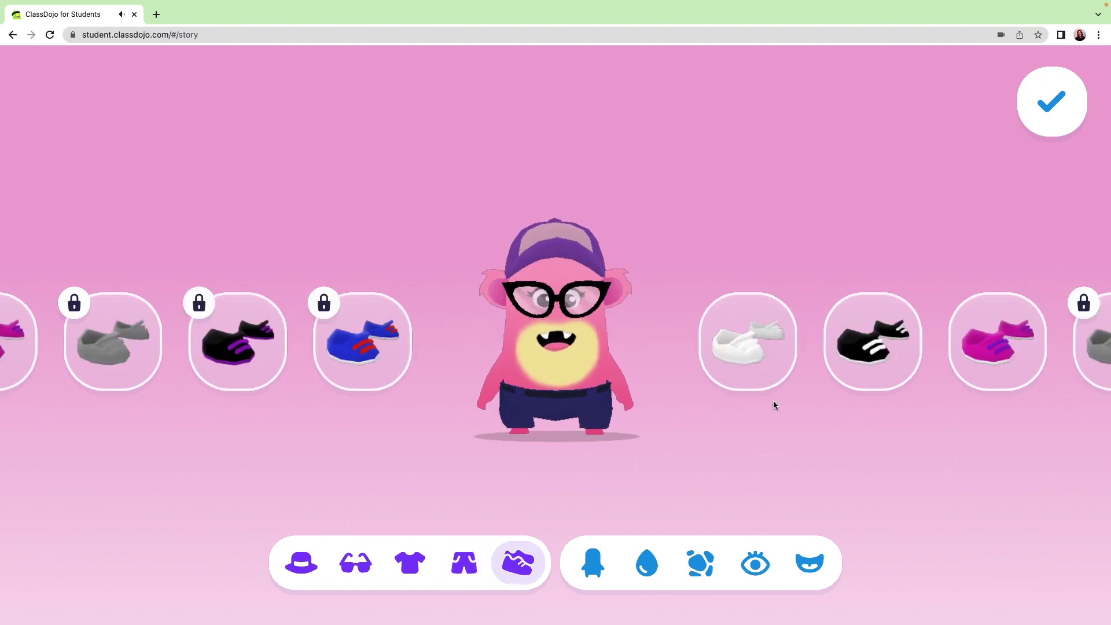
pyautogui.click(752, 353)
pyautogui.click(411, 562)
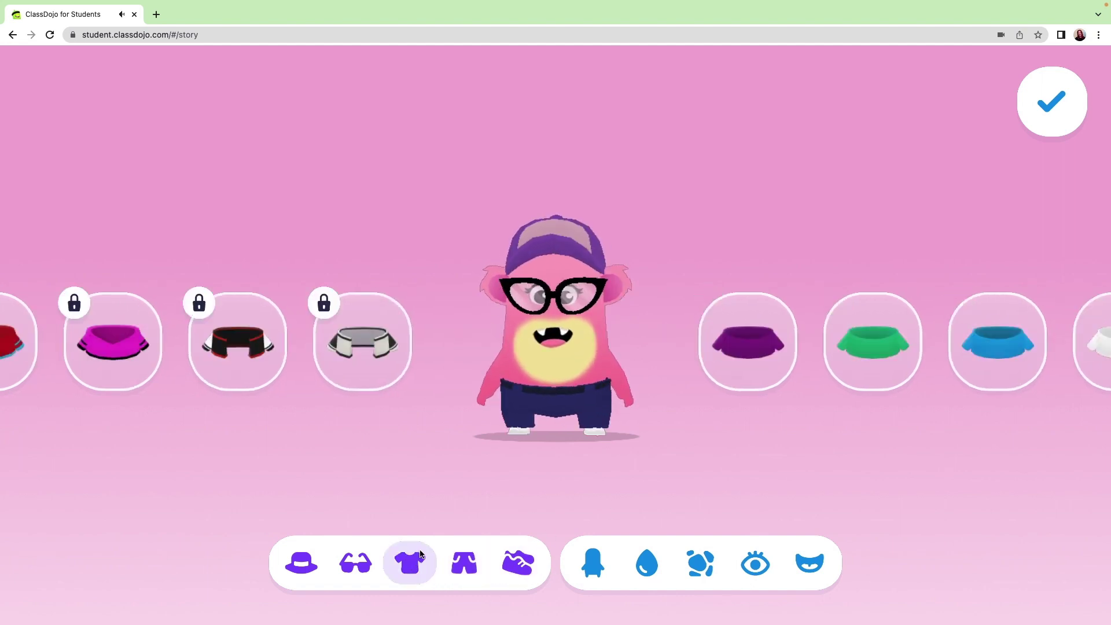
pyautogui.click(856, 337)
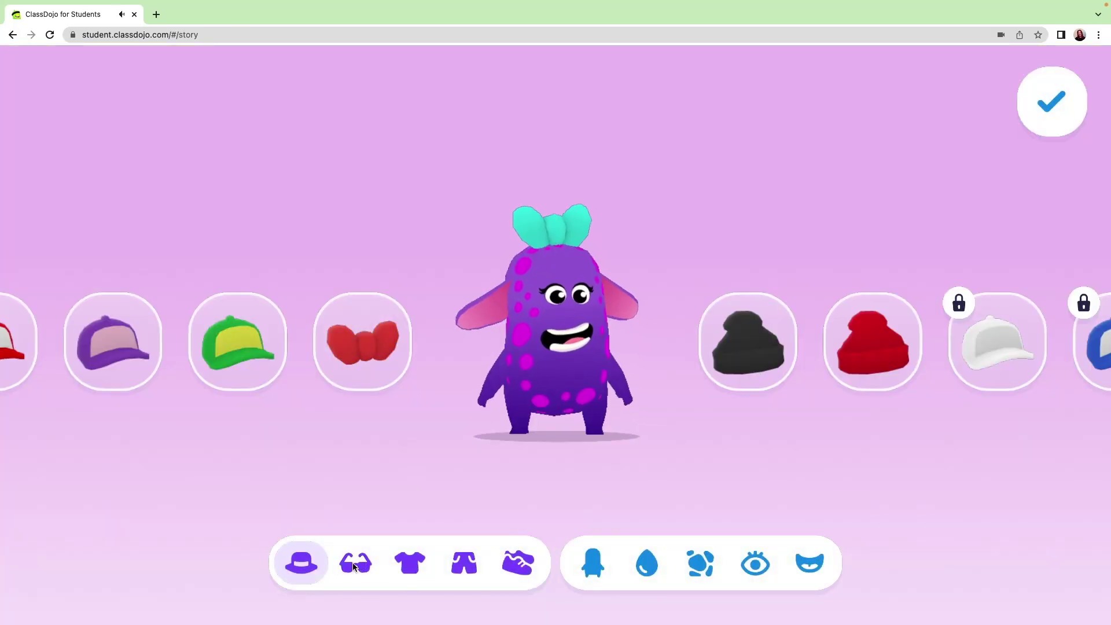
pyautogui.click(354, 566)
# - Put black glasses on the monster, then move from Finder to the ClassDojo class page
pyautogui.click(887, 366)
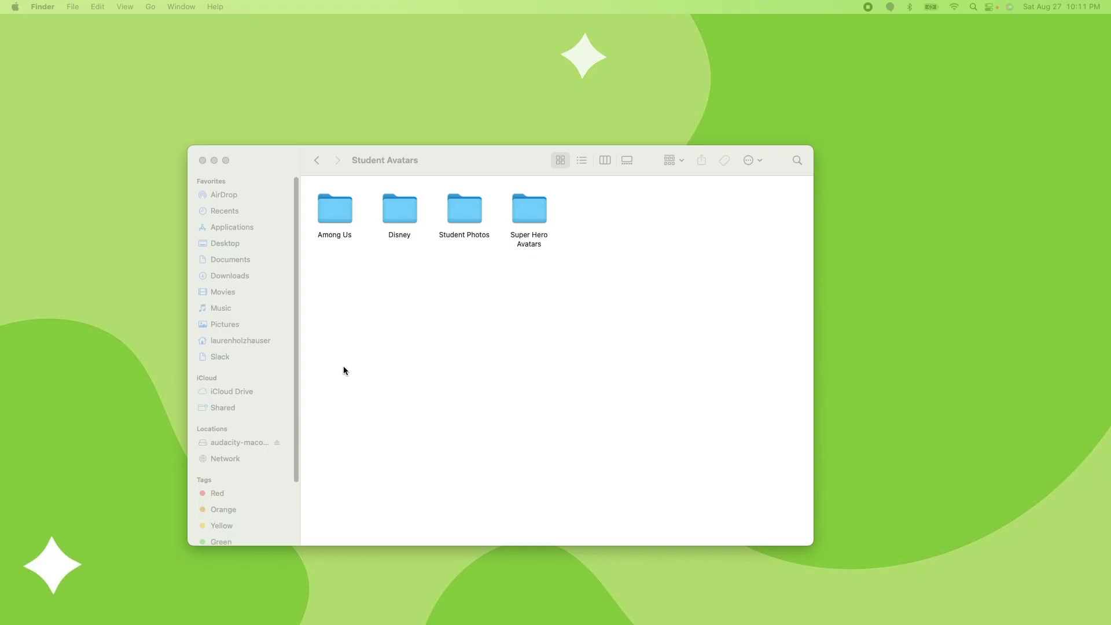
pyautogui.click(351, 302)
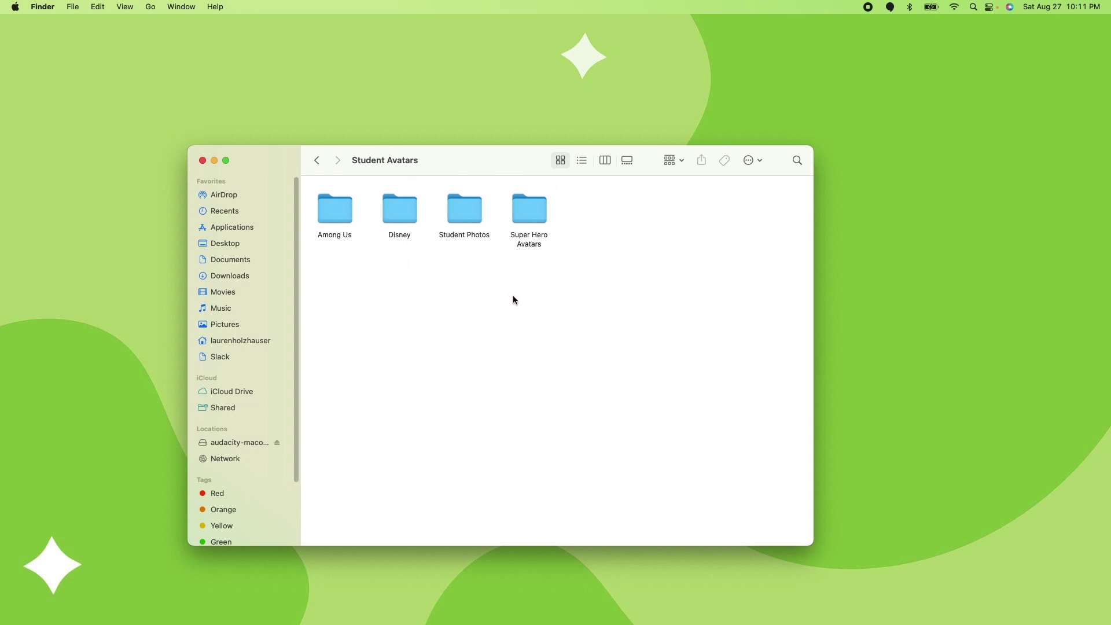
pyautogui.hotkey('ctrl', 'Right')
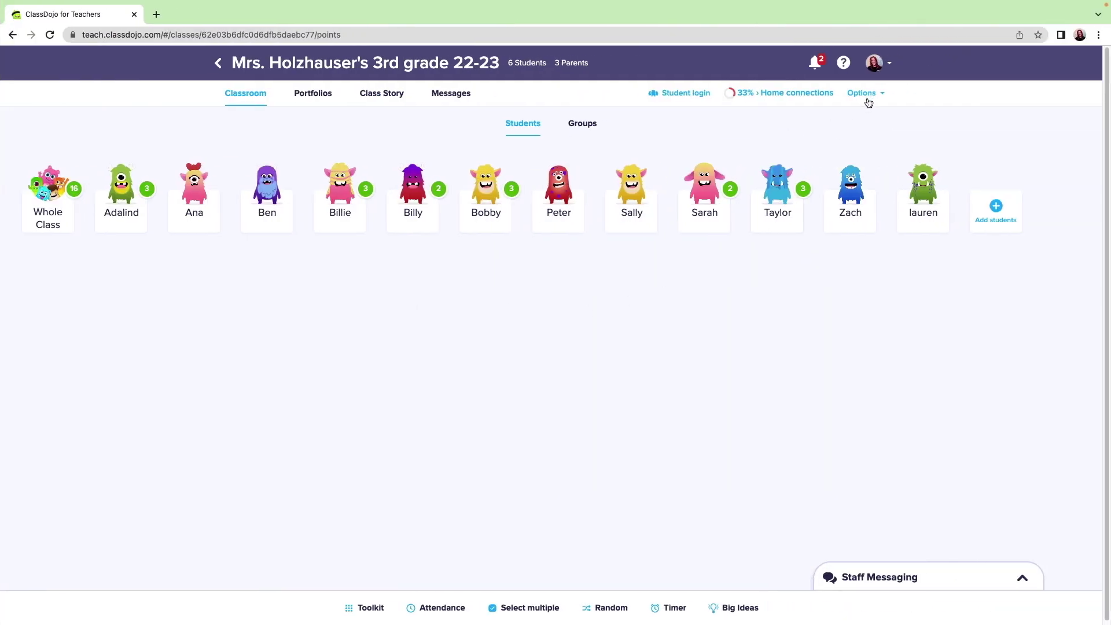
# - Open Edit class, scroll the Students list and open the first student's details
pyautogui.click(867, 93)
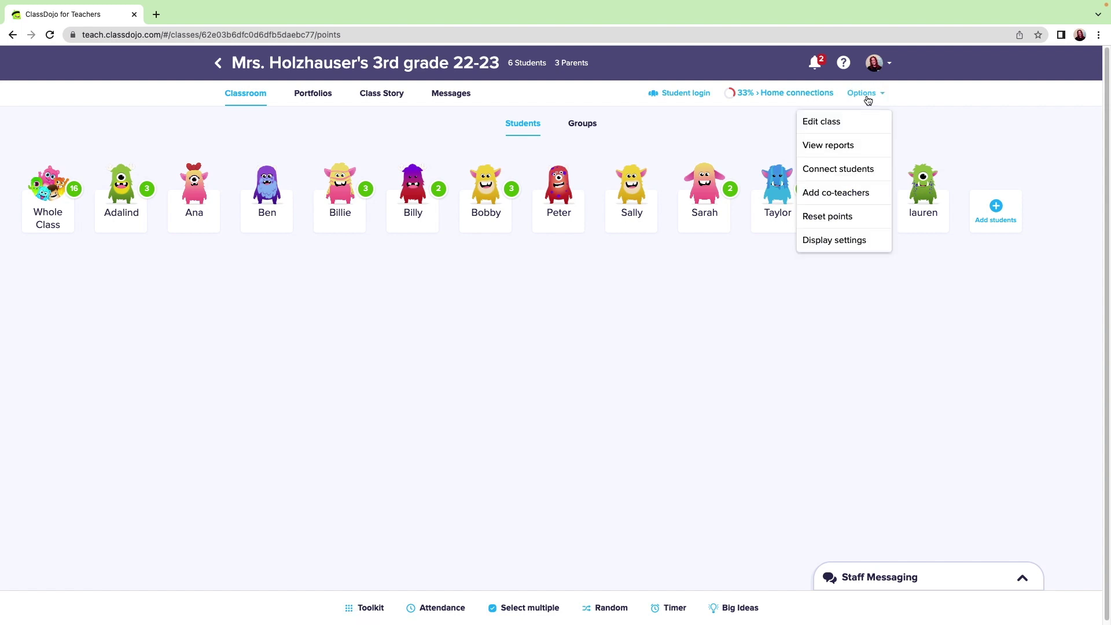
pyautogui.click(813, 125)
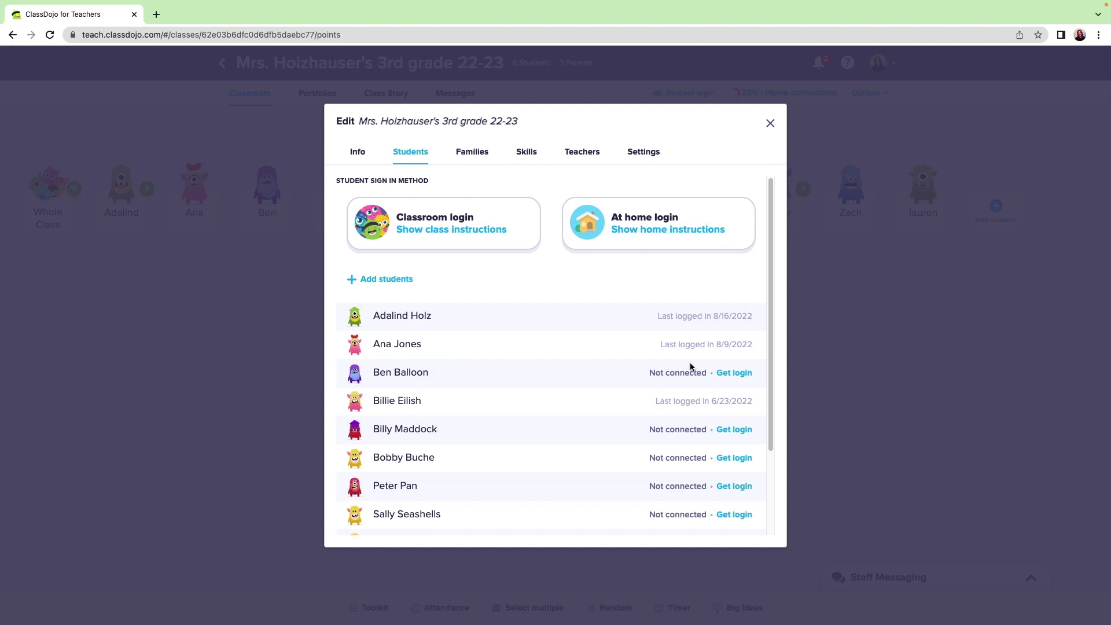
pyautogui.moveTo(773, 307); pyautogui.dragTo(771, 377)
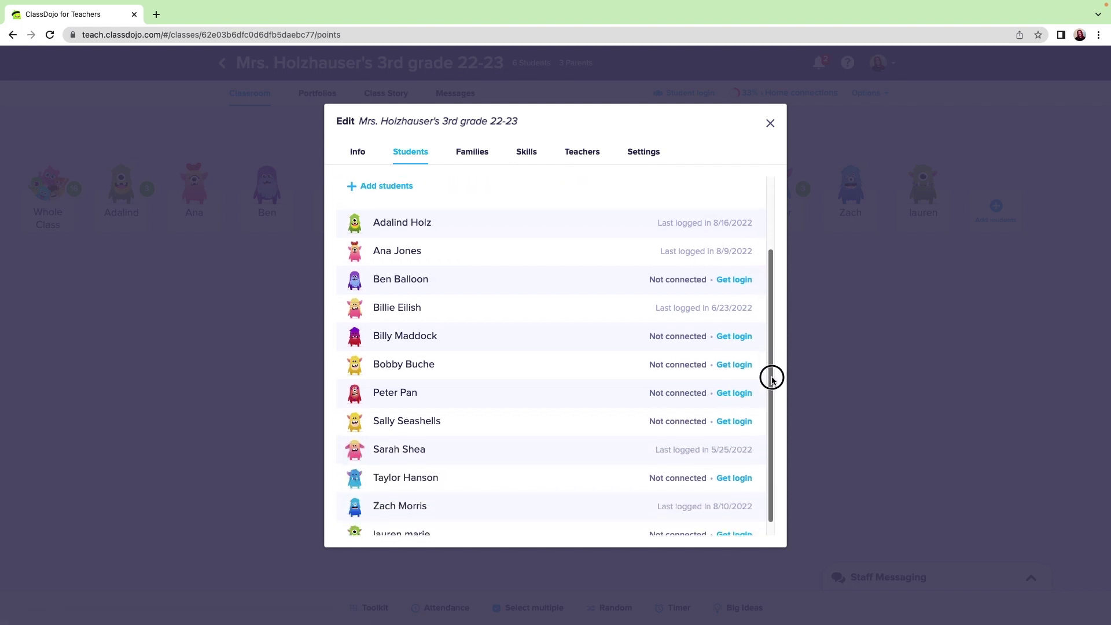
pyautogui.click(392, 228)
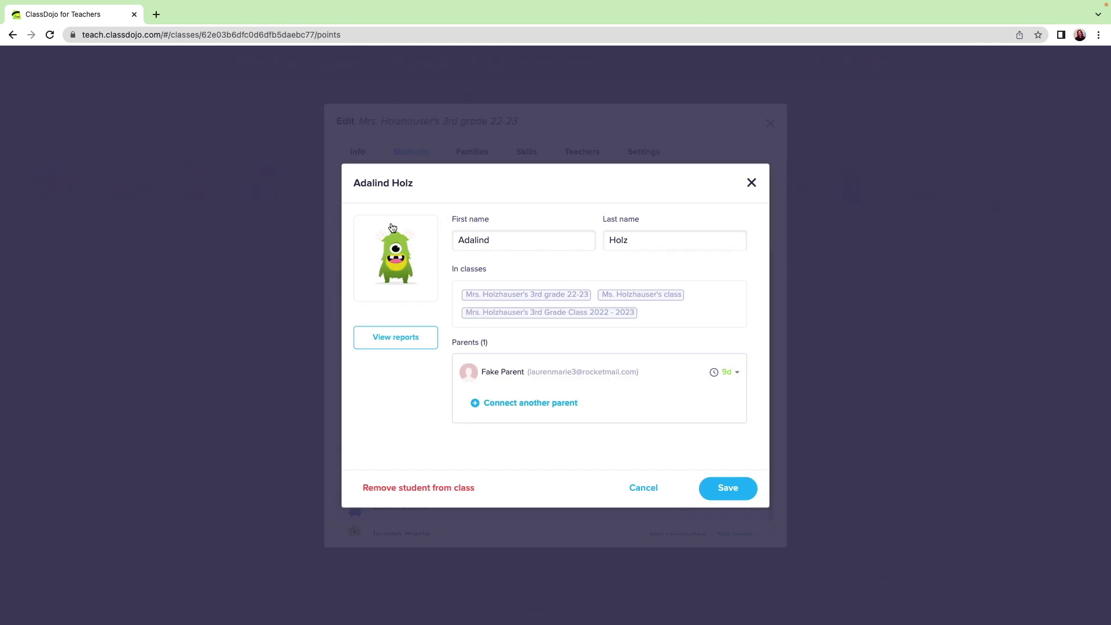
# - Open the first student's avatar chooser and browse the Critters and Halloween monster sets
pyautogui.click(396, 275)
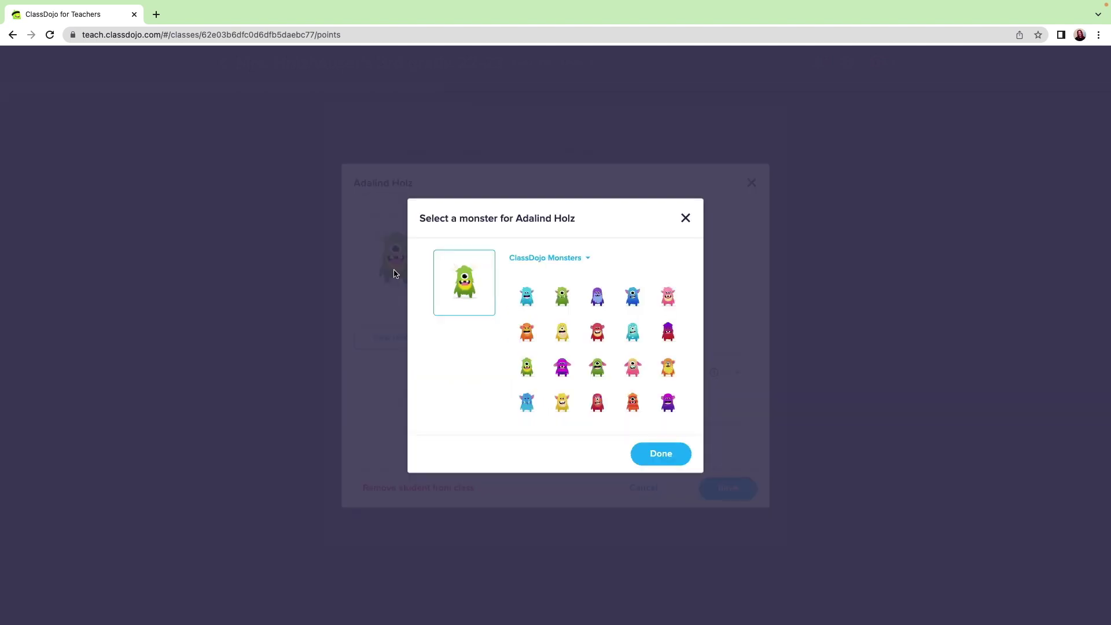
pyautogui.click(550, 264)
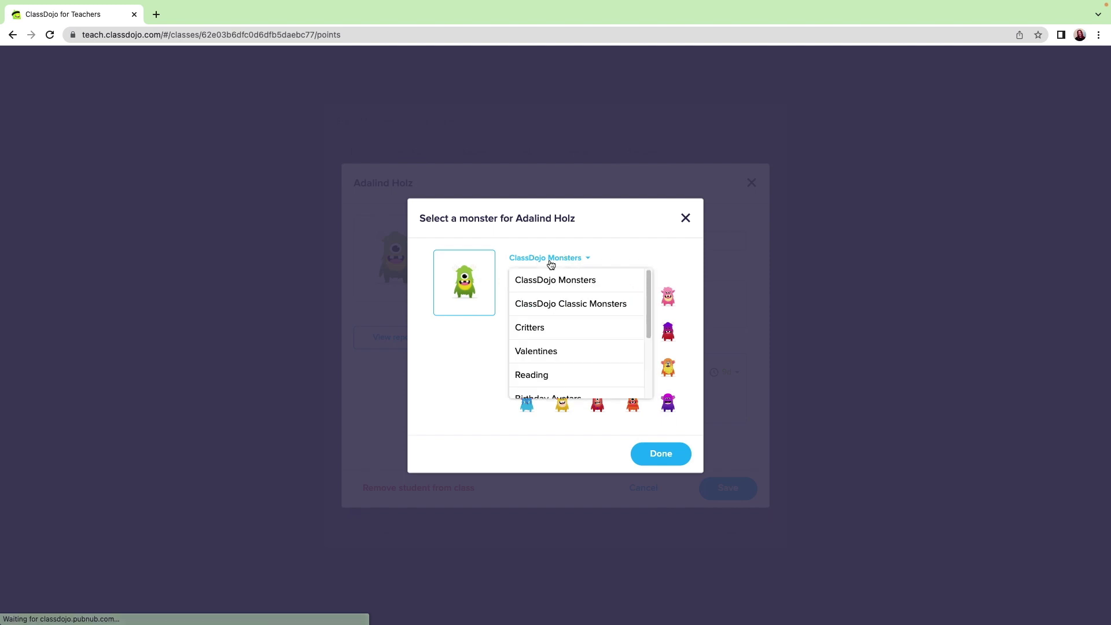
pyautogui.click(547, 330)
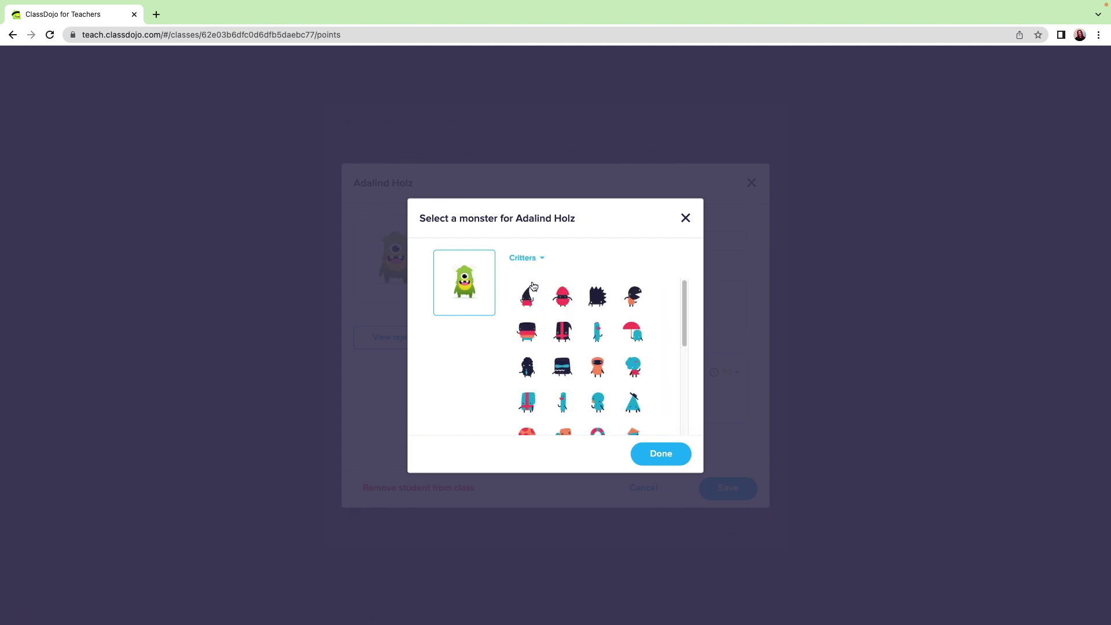
pyautogui.click(526, 267)
pyautogui.scroll(-2, 548, 364)
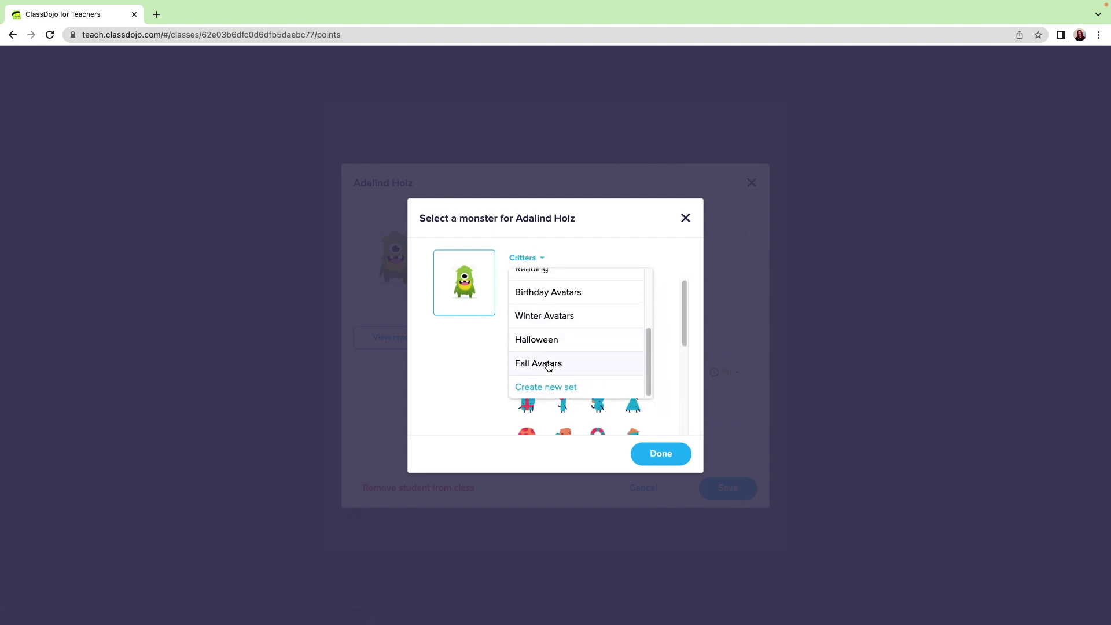
pyautogui.click(549, 346)
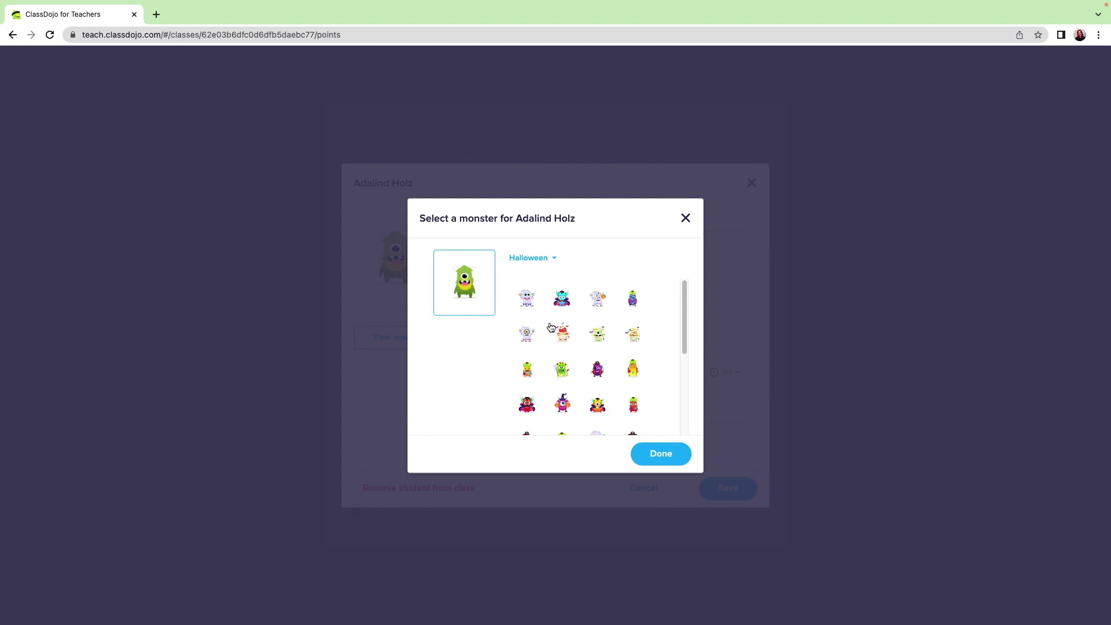
# - Reopen the monster set list and choose to create a new set
pyautogui.click(532, 265)
pyautogui.scroll(-3, 551, 347)
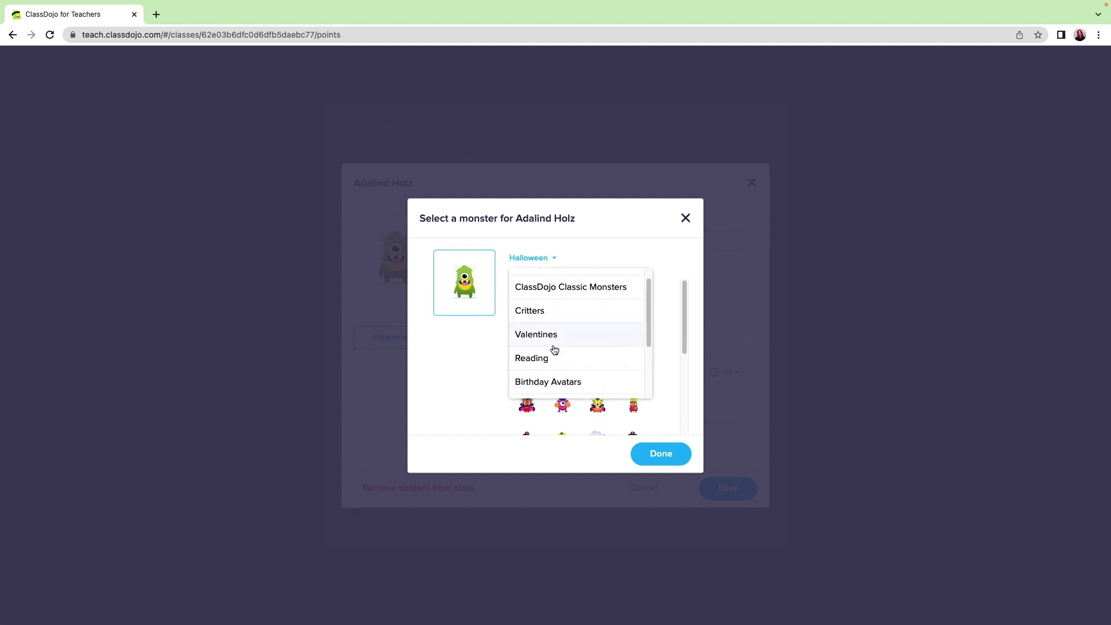
pyautogui.scroll(-2, 565, 389)
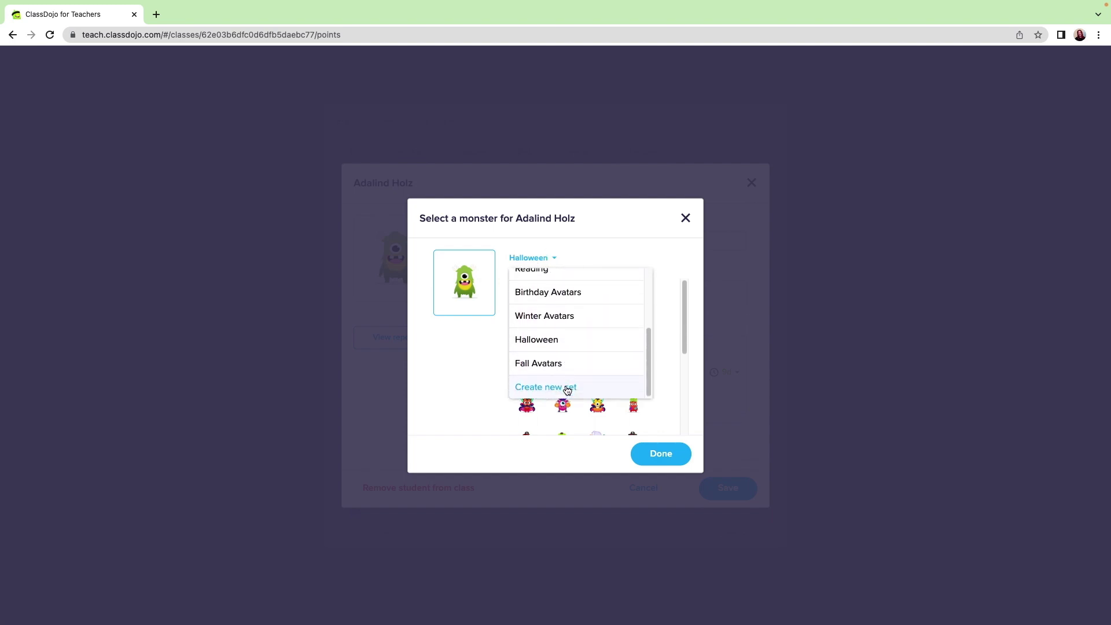
pyautogui.click(566, 388)
# - Create a monster set named 'Super Heroes' and open its image file chooser
pyautogui.click(497, 337)
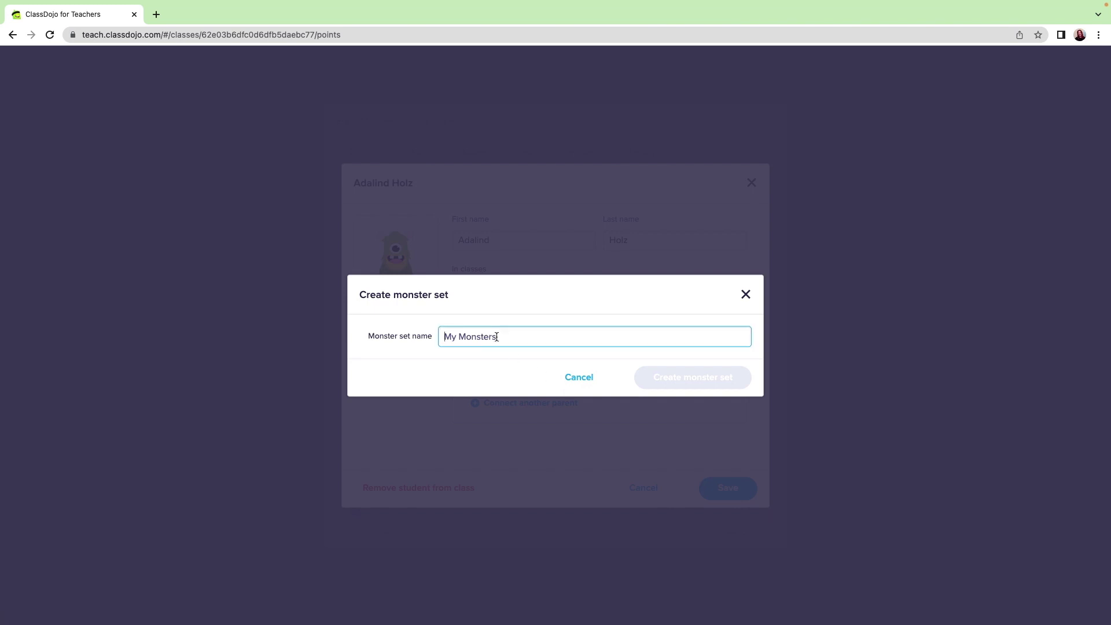
pyautogui.write('Super Heroes')
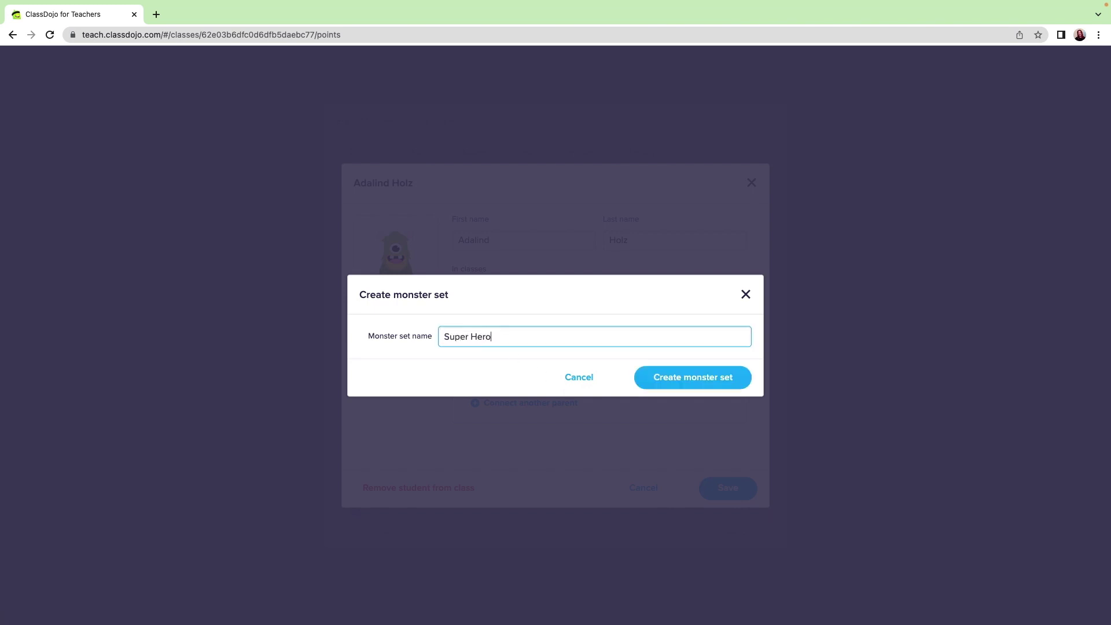
pyautogui.click(687, 387)
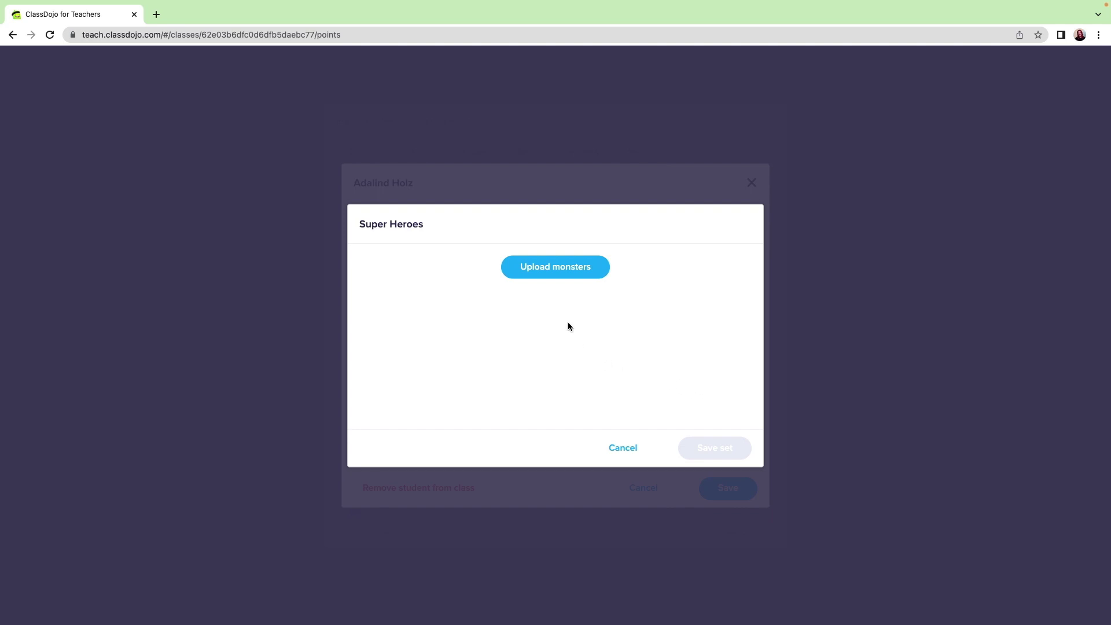
pyautogui.click(554, 276)
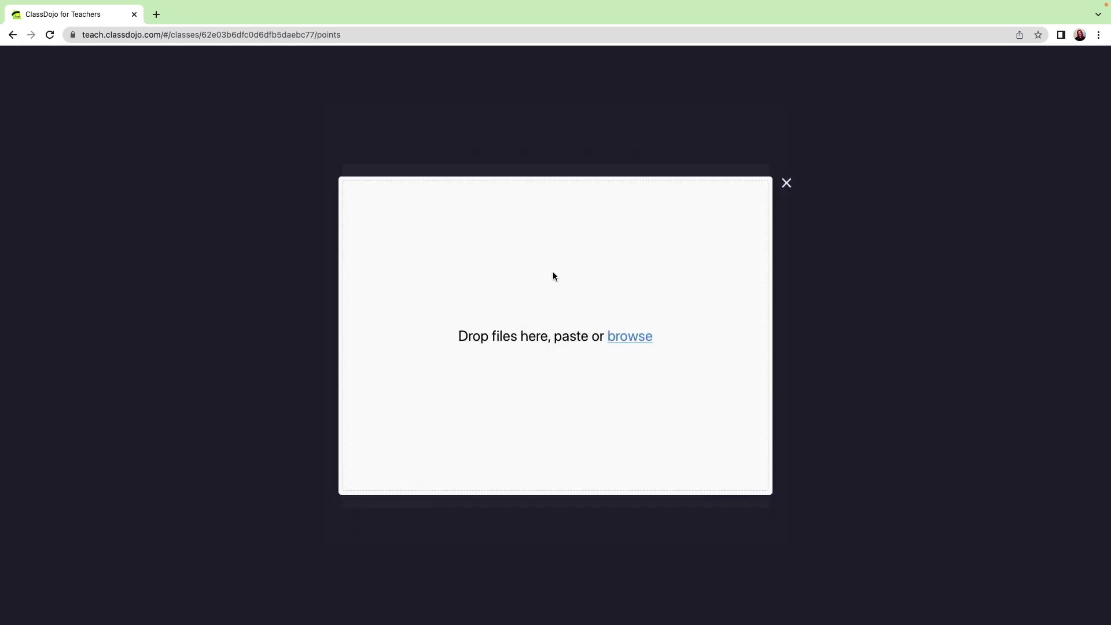
pyautogui.click(625, 337)
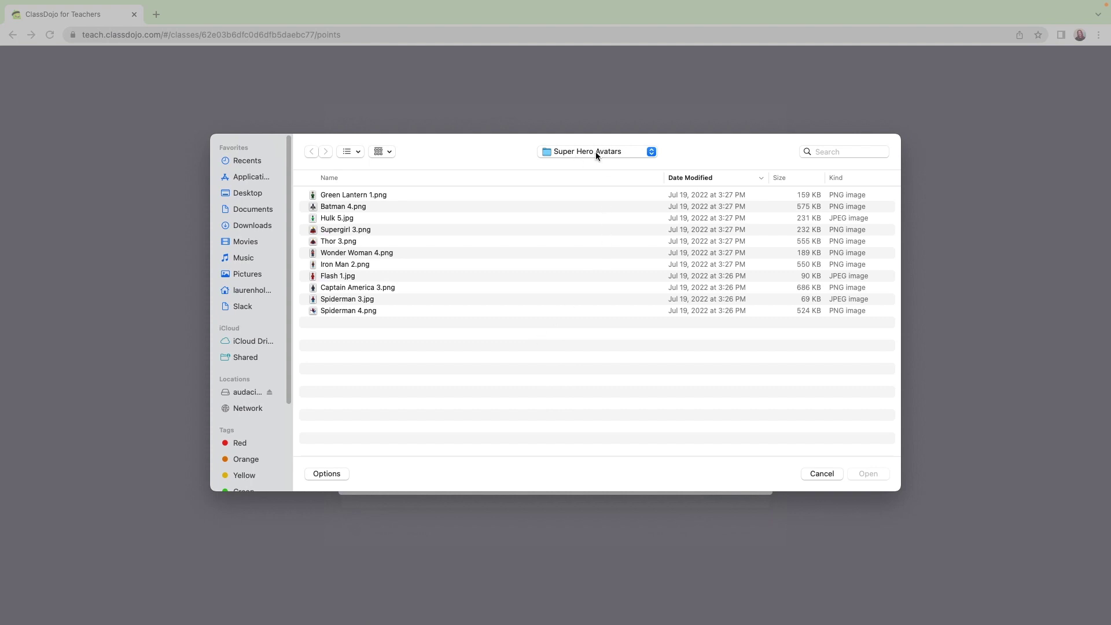
# - Select the ten images from Green Lantern 1.png through Spiderman 3.jpg for upload
pyautogui.click(379, 195)
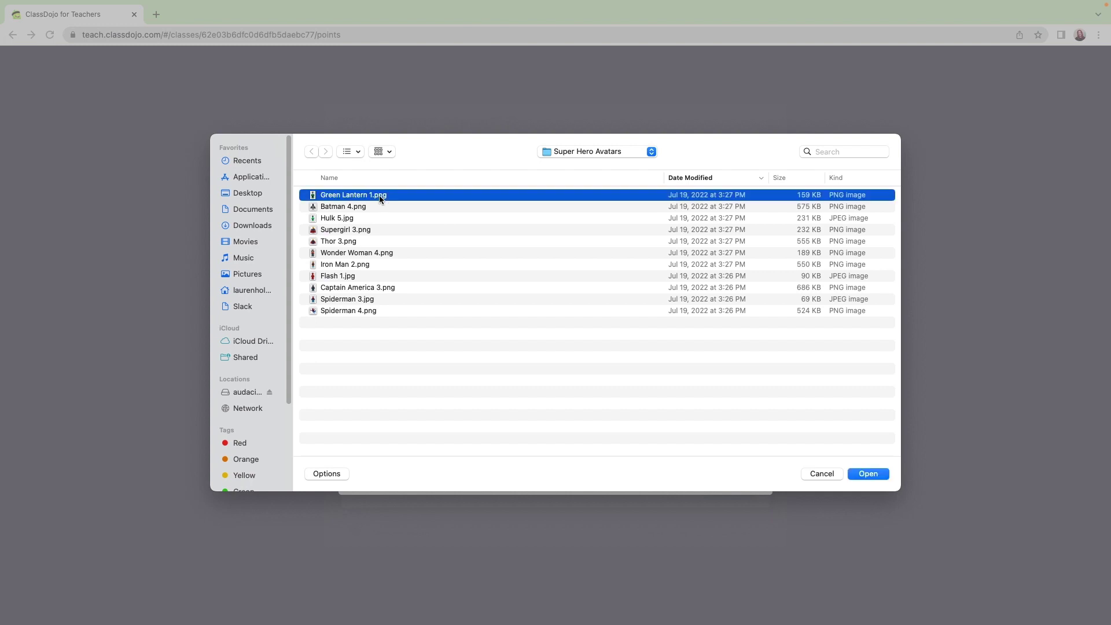
pyautogui.keyDown('shift'); pyautogui.click(358, 299); pyautogui.keyUp('shift')
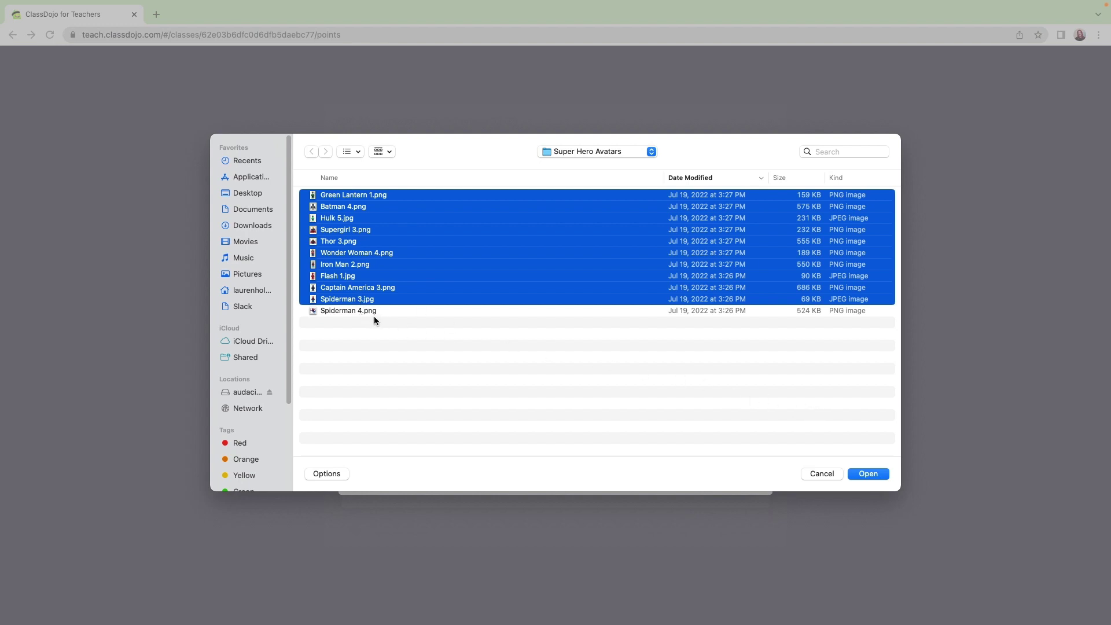
pyautogui.click(866, 476)
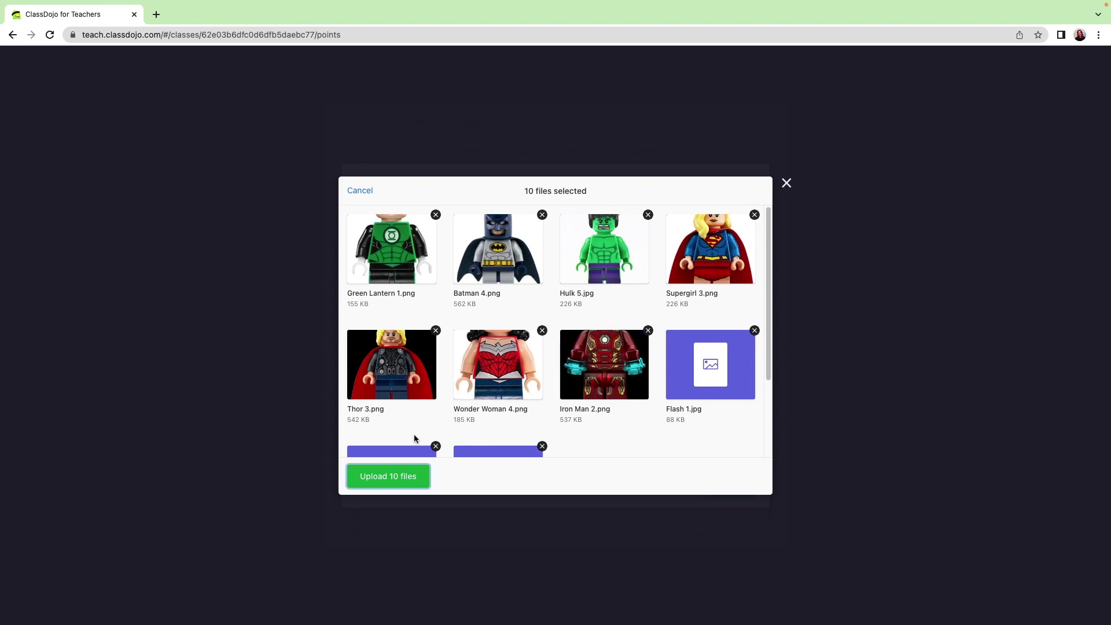
# - Upload the ten queued hero images into the Super Heroes set
pyautogui.scroll(-3, 463, 441)
pyautogui.click(404, 480)
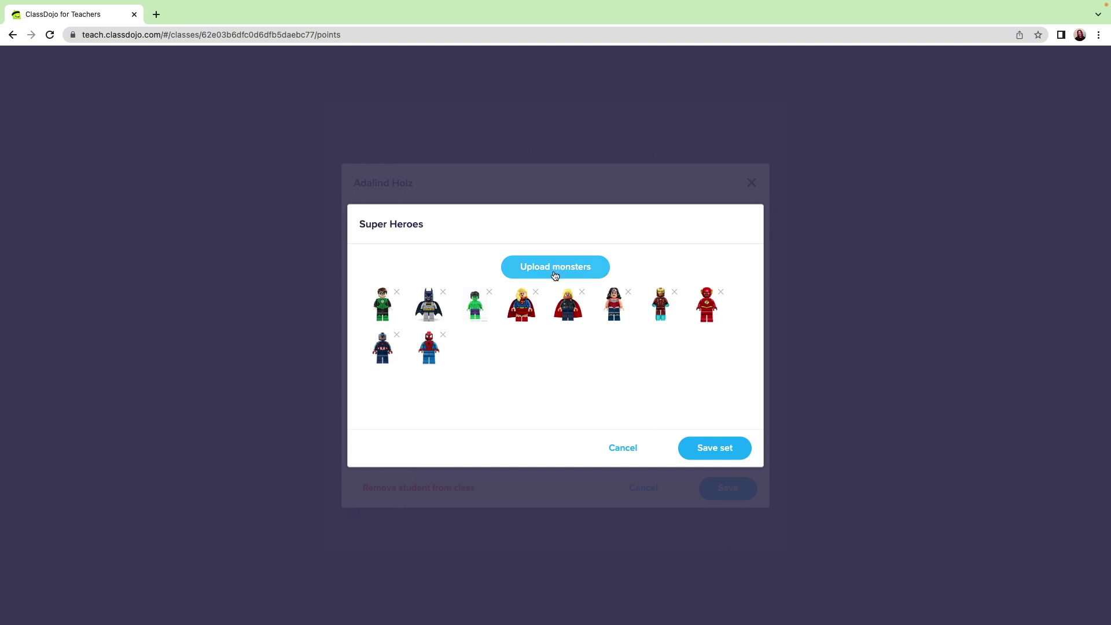
# - Upload Spiderman 4.png as an eleventh monster and save the Super Heroes set
pyautogui.click(554, 272)
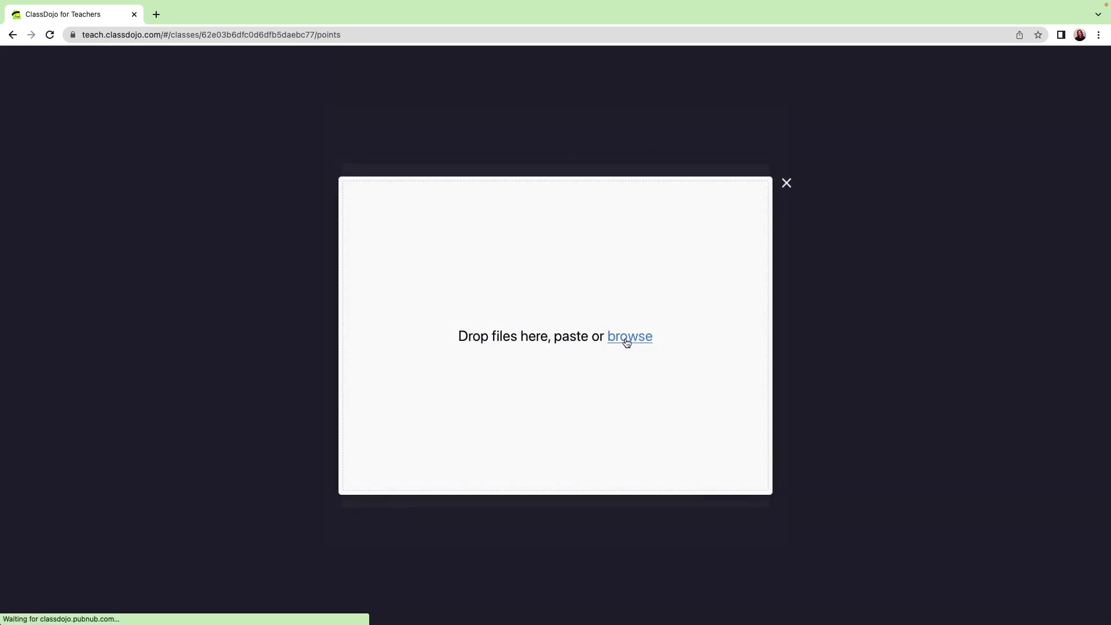
pyautogui.click(472, 347)
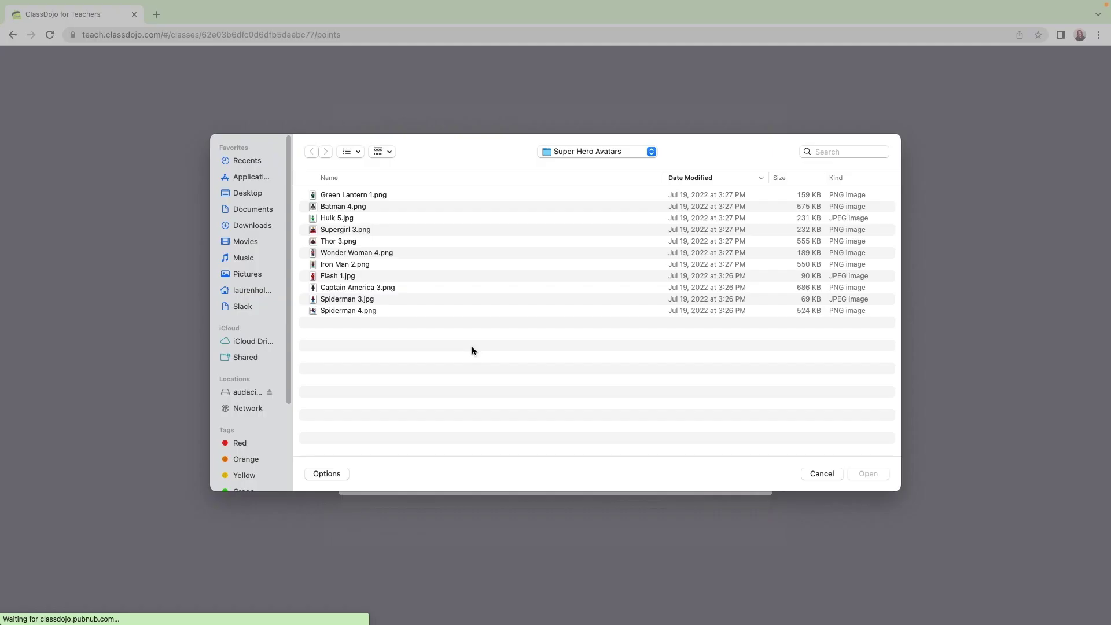
pyautogui.click(369, 312)
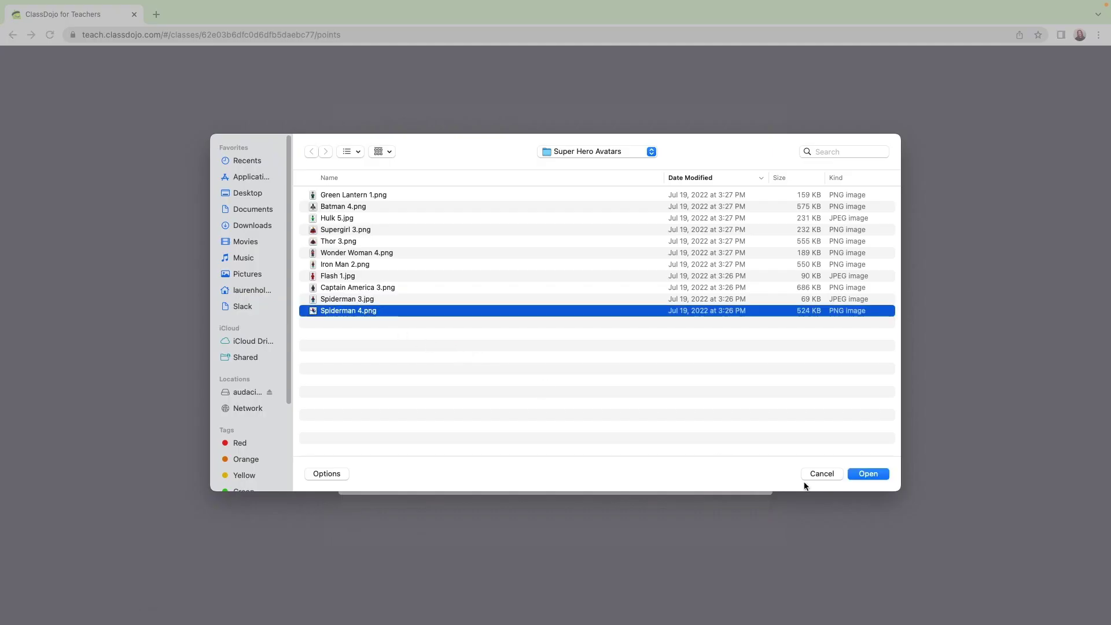
pyautogui.click(868, 474)
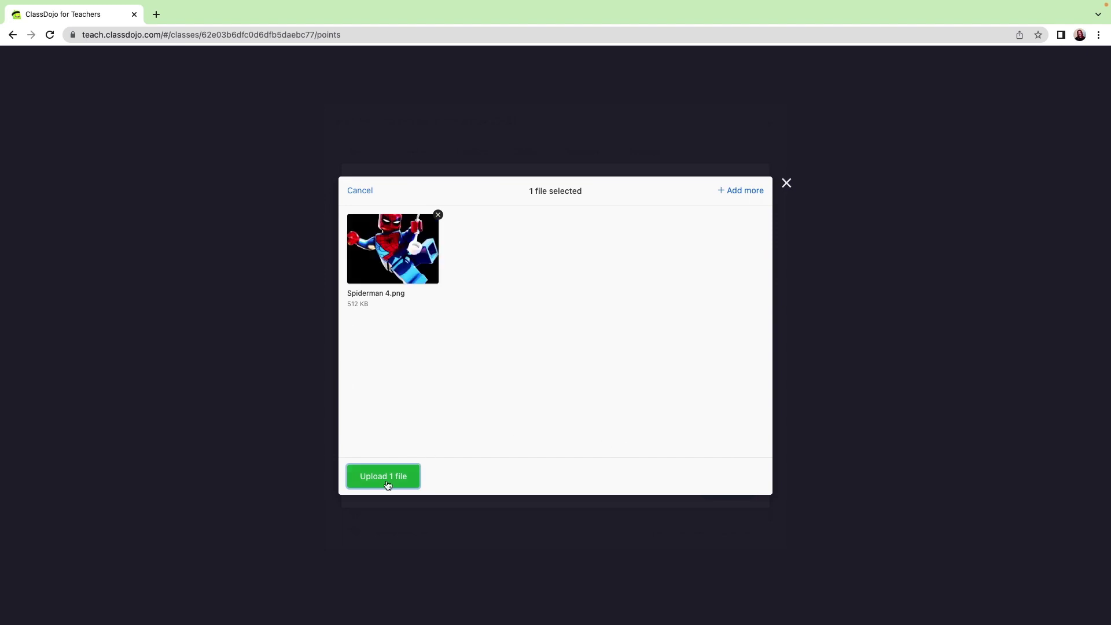
pyautogui.click(383, 477)
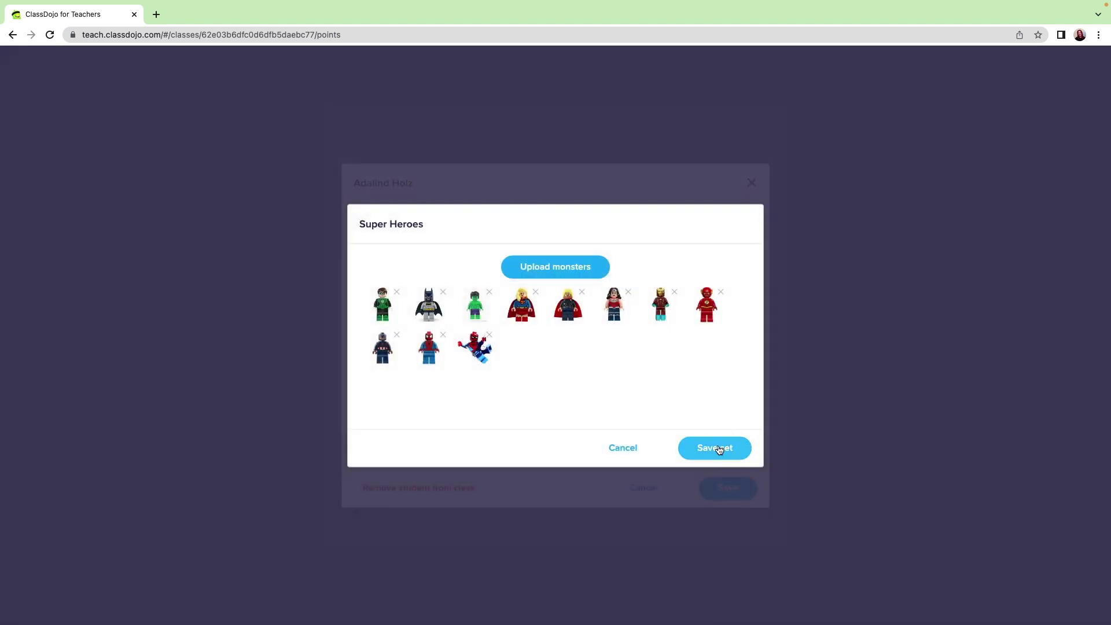
pyautogui.click(713, 458)
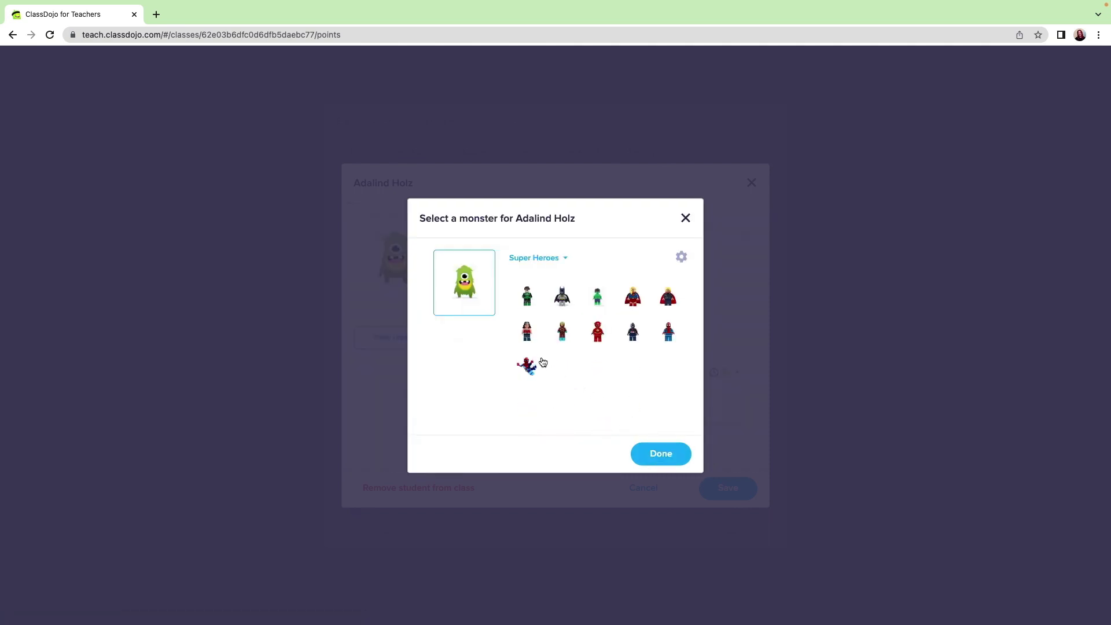
# - Choose the Wonder Woman hero as the first student's avatar and save
pyautogui.click(527, 334)
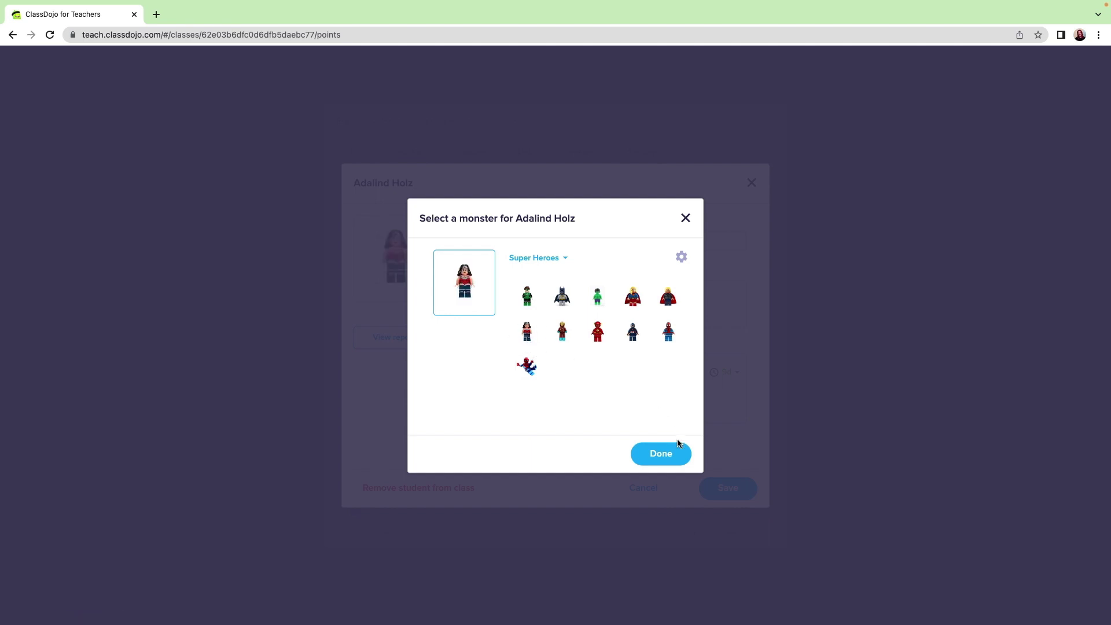
pyautogui.click(661, 455)
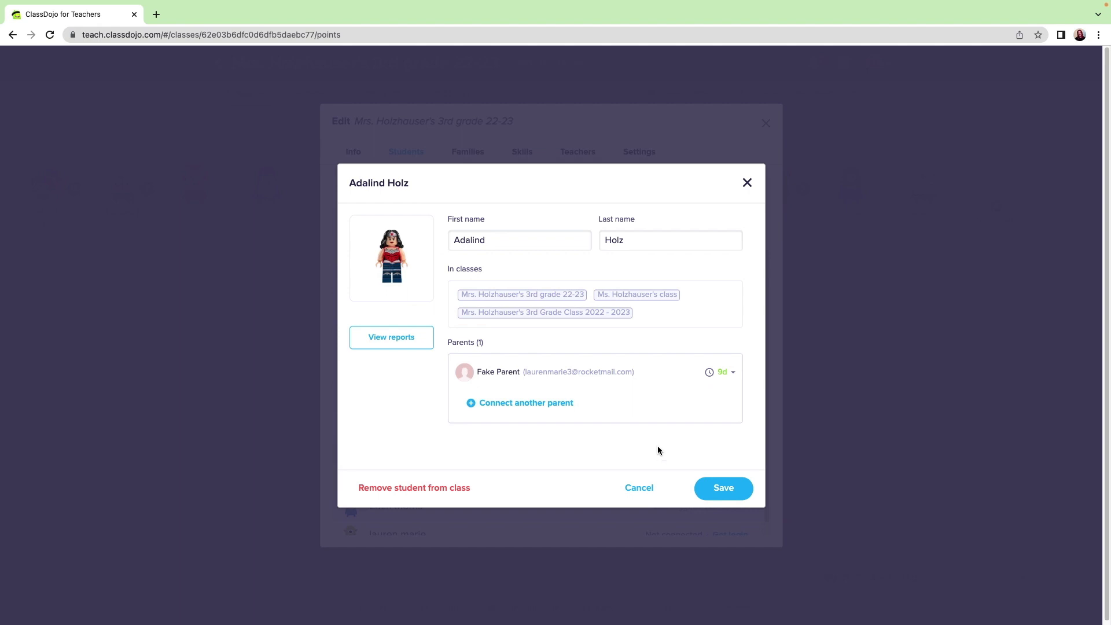
pyautogui.click(725, 489)
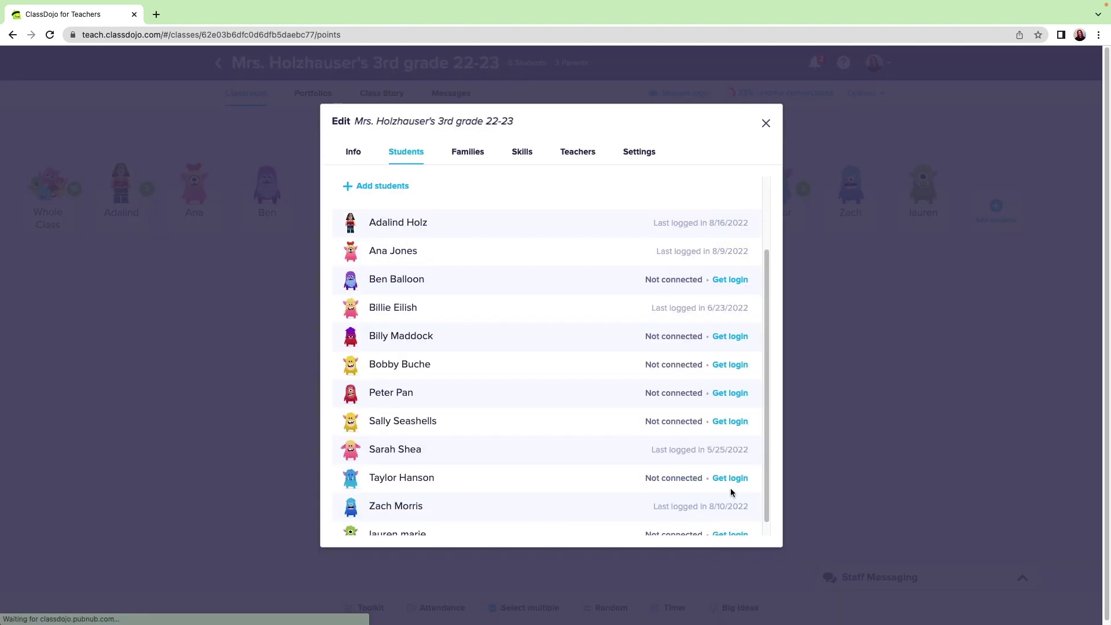
# - Set the second student's avatar to the Hulk, save, then open the third student
pyautogui.click(350, 259)
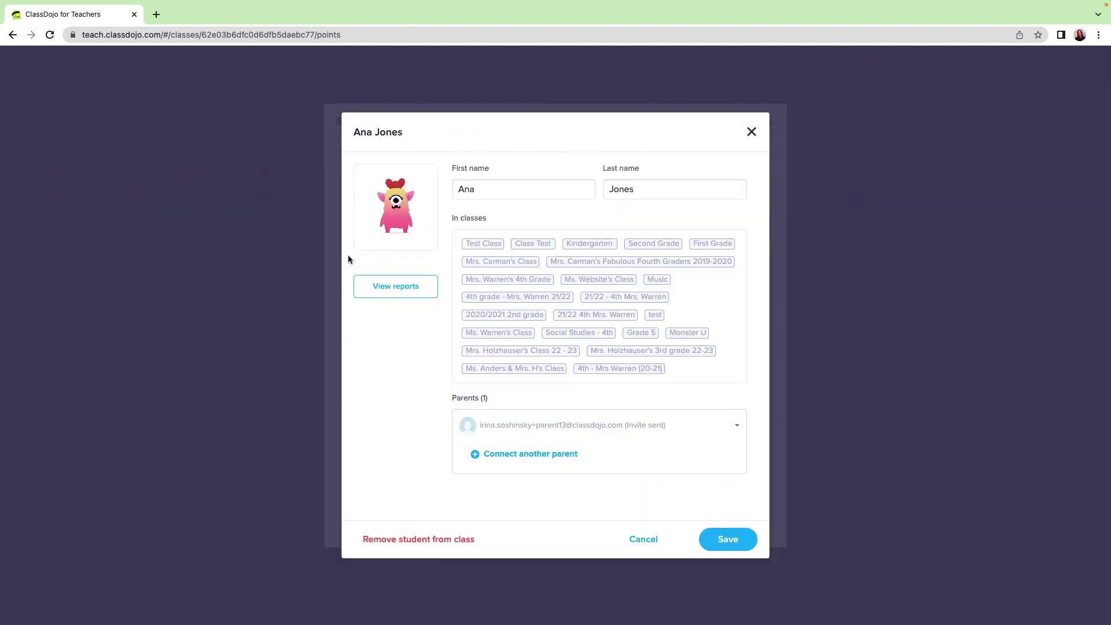
pyautogui.click(396, 206)
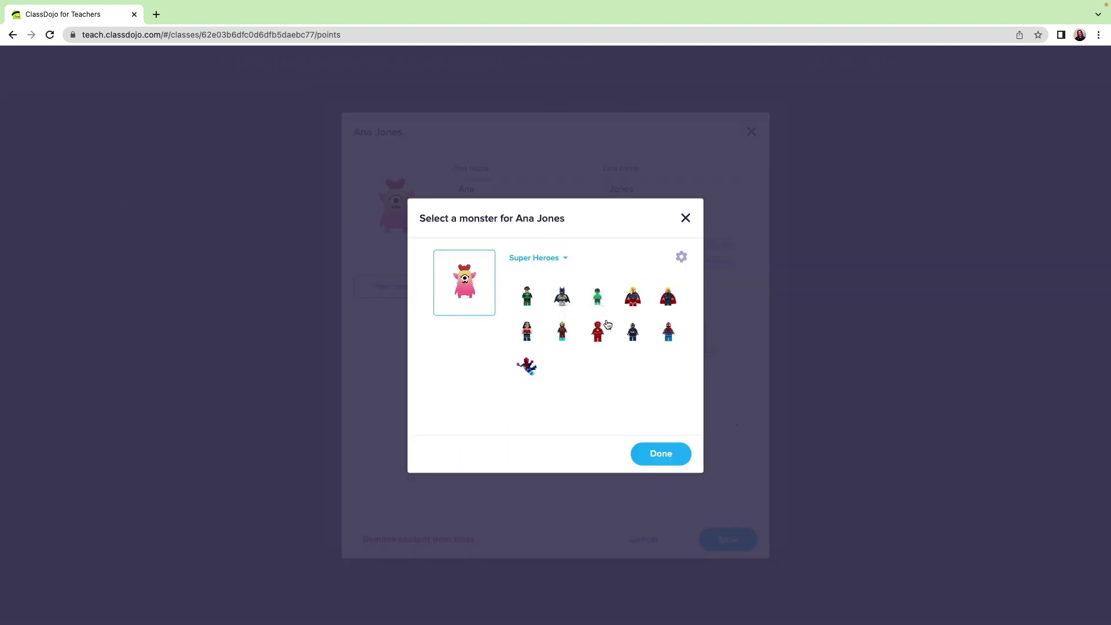
pyautogui.click(599, 299)
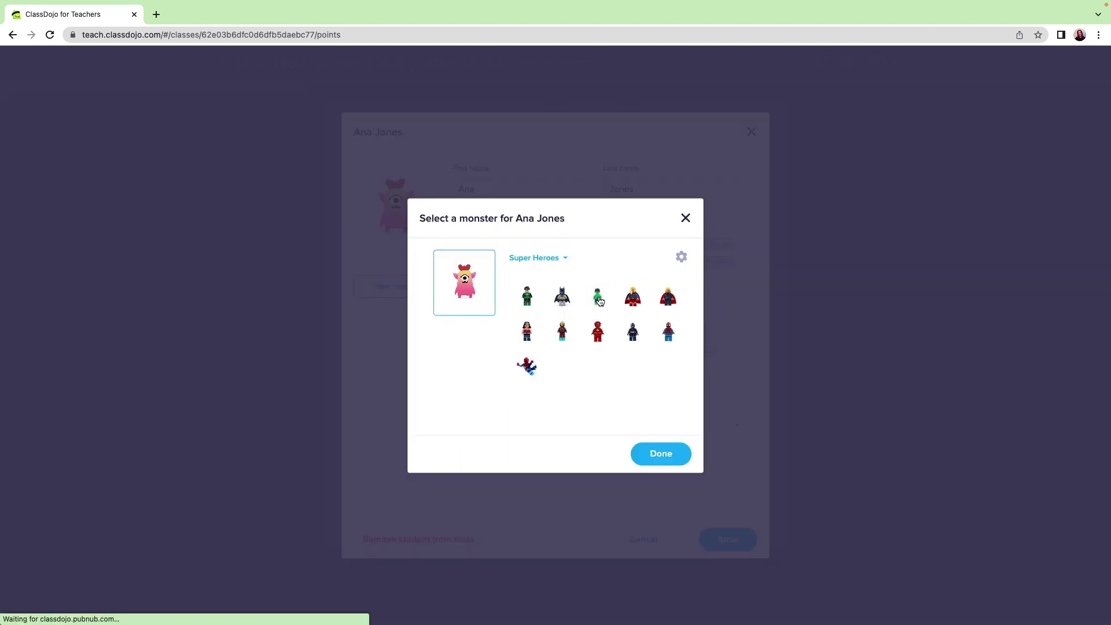
pyautogui.click(666, 458)
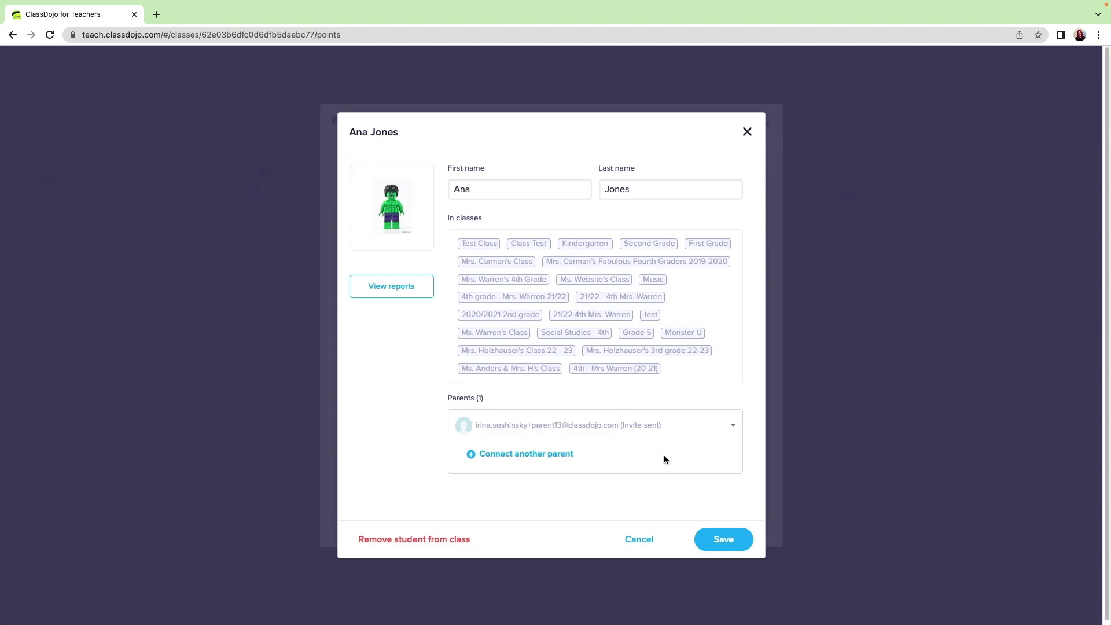
pyautogui.click(718, 542)
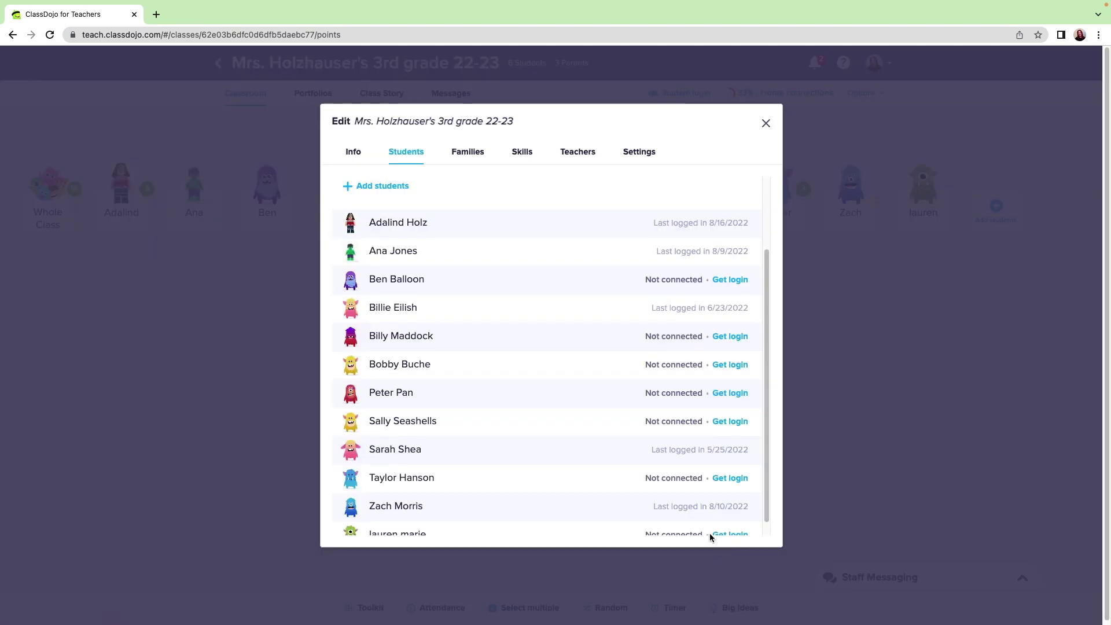
pyautogui.click(348, 283)
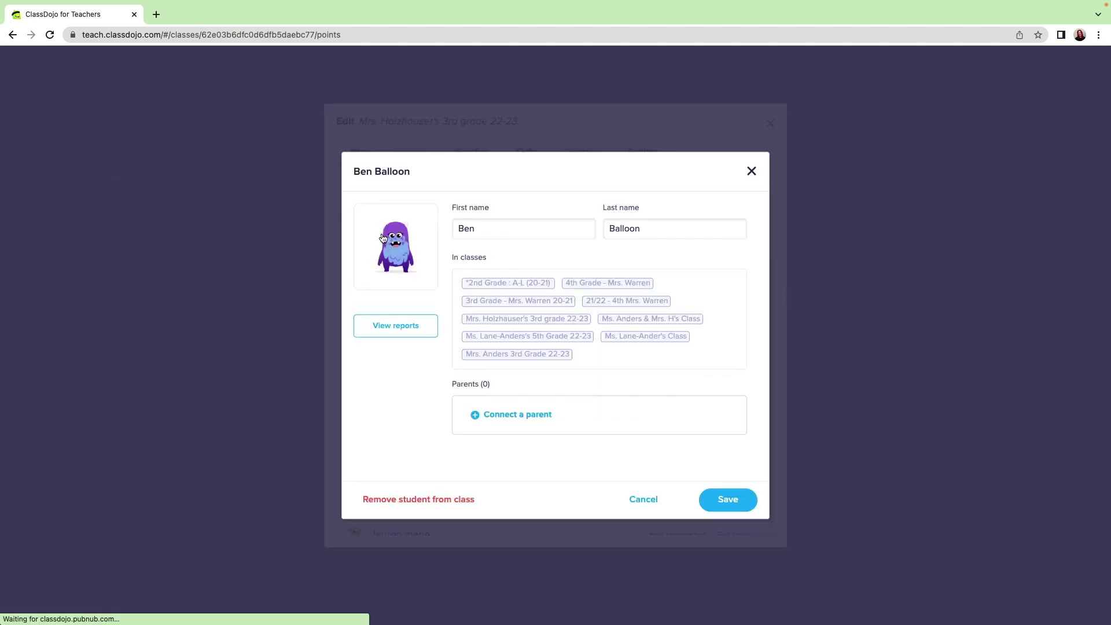
# - Give the third student the flying Spider-Man avatar and save it
pyautogui.click(382, 238)
pyautogui.click(528, 367)
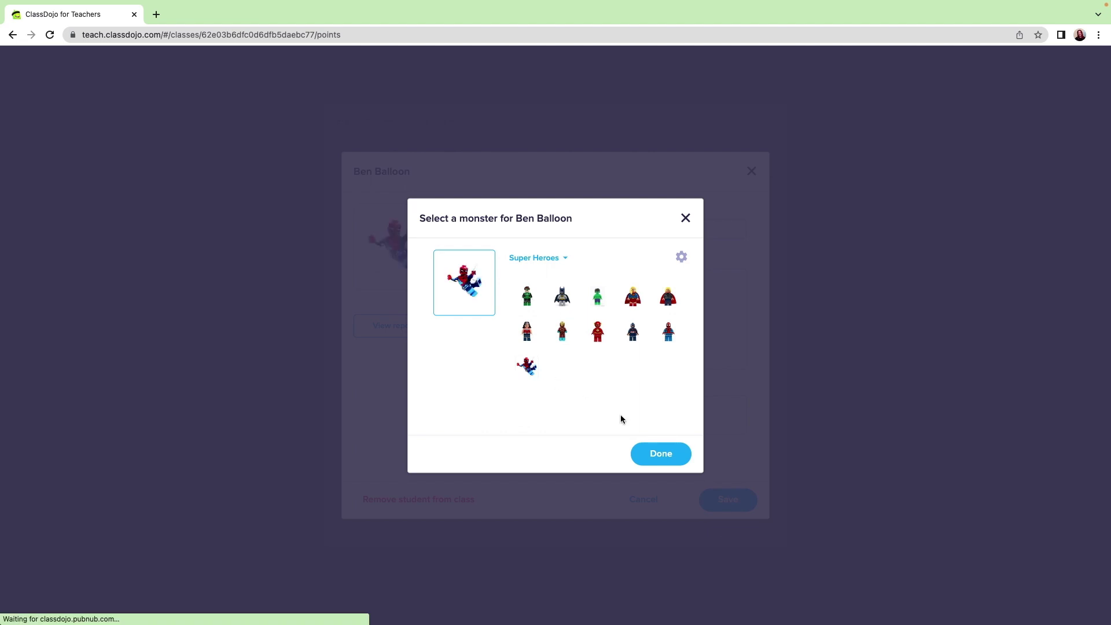
pyautogui.click(660, 455)
pyautogui.click(720, 500)
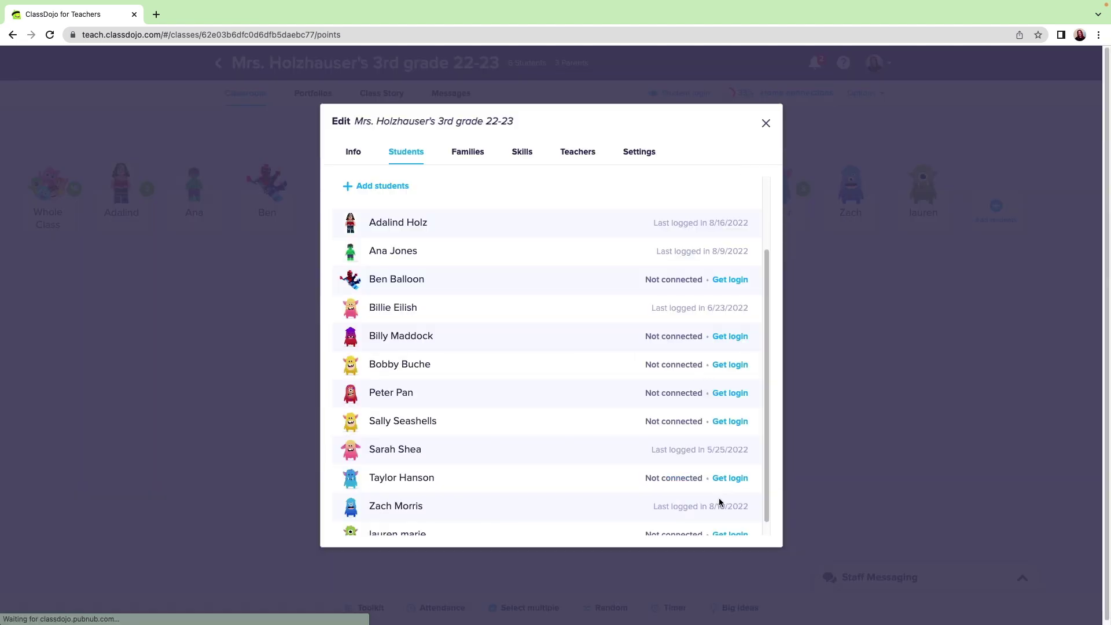
# - Set the fourth student's avatar to the Hulk and save it
pyautogui.click(351, 312)
pyautogui.click(397, 226)
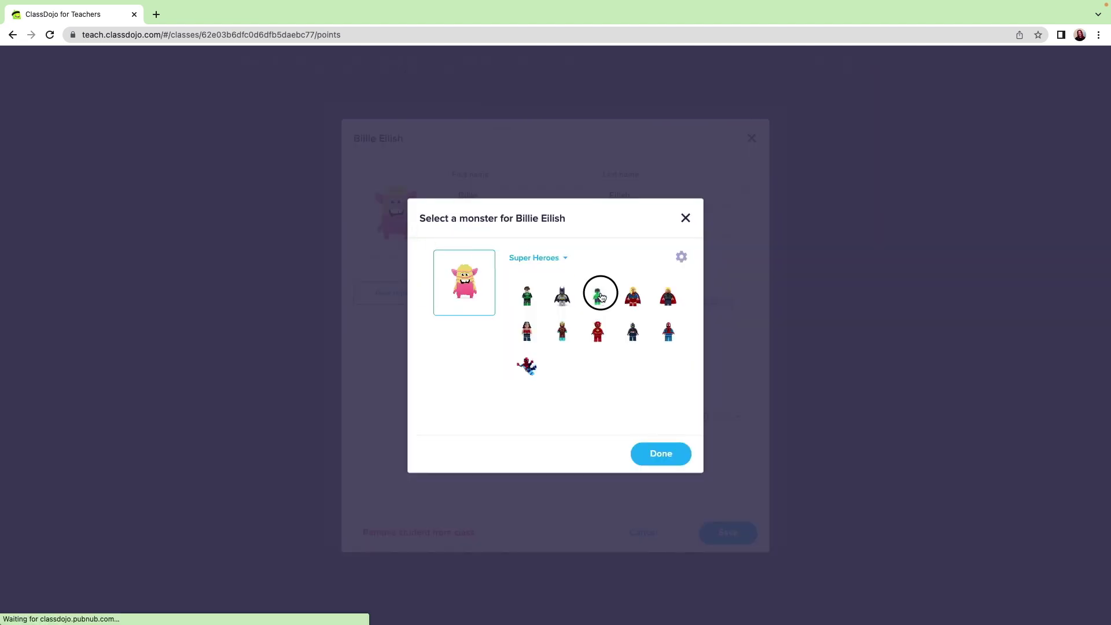
pyautogui.click(600, 297)
pyautogui.click(661, 454)
pyautogui.click(728, 532)
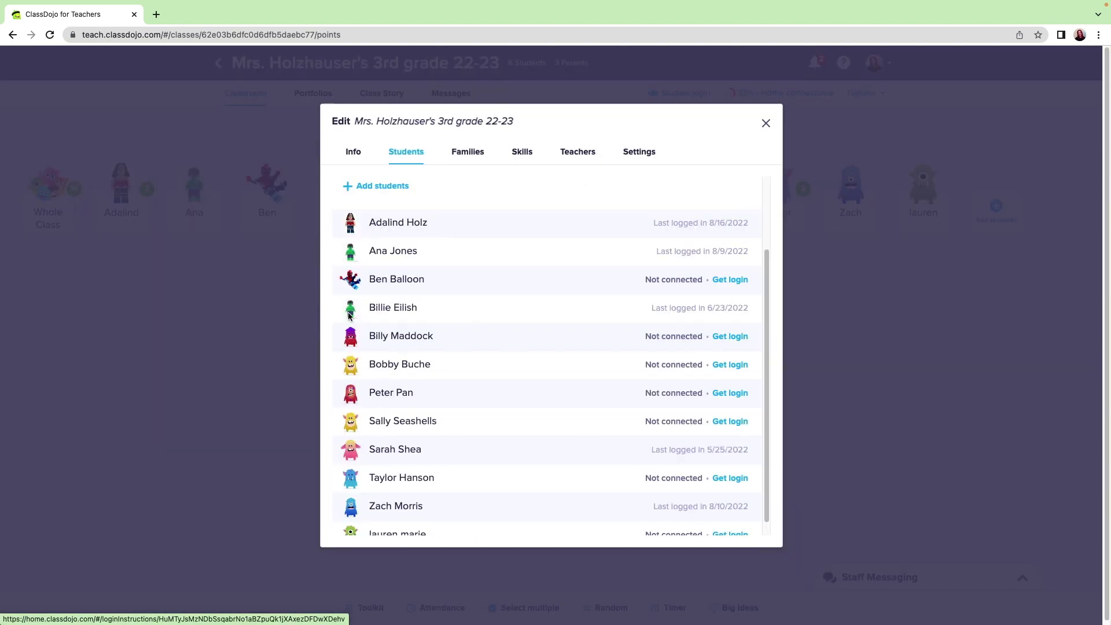
# - Set the fifth student's avatar to the caped Thor figure and save it
pyautogui.click(353, 342)
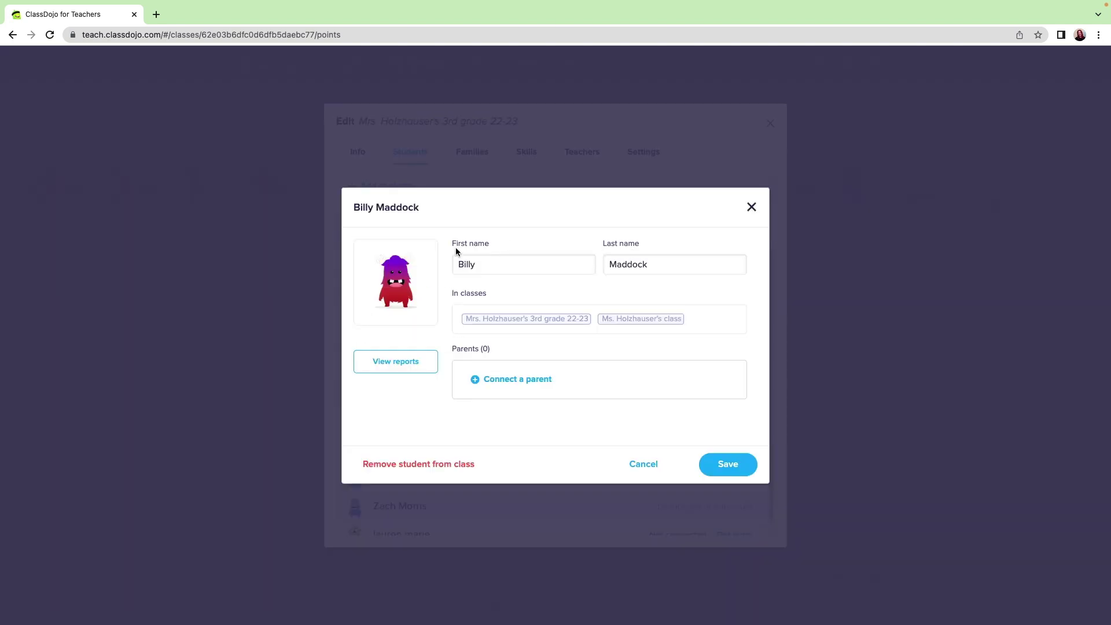
pyautogui.click(400, 294)
pyautogui.click(665, 301)
pyautogui.click(664, 457)
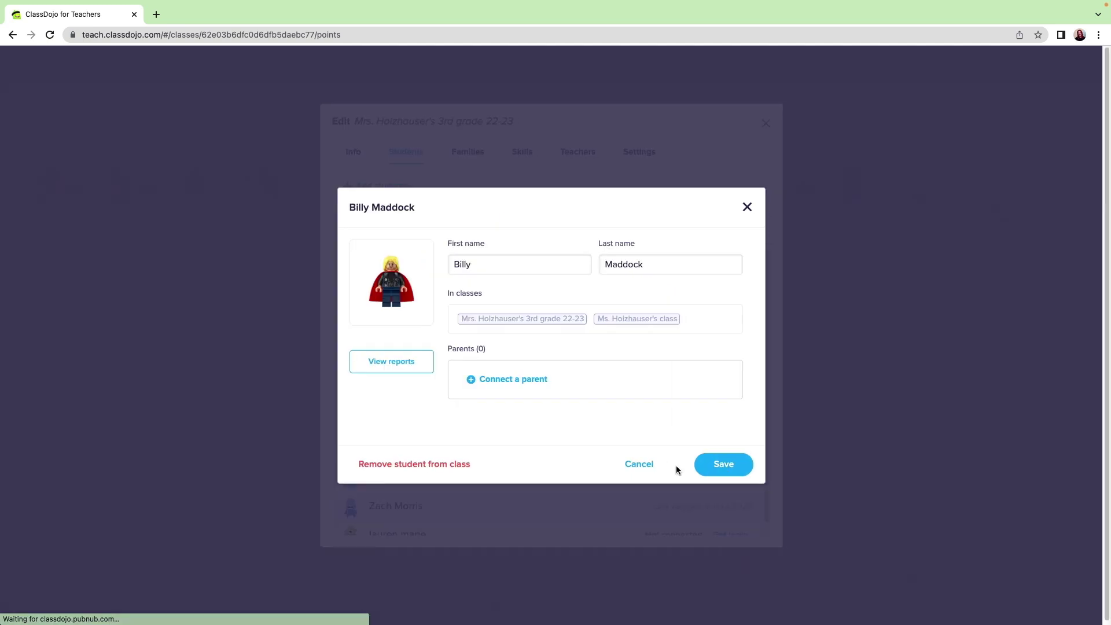
pyautogui.click(715, 464)
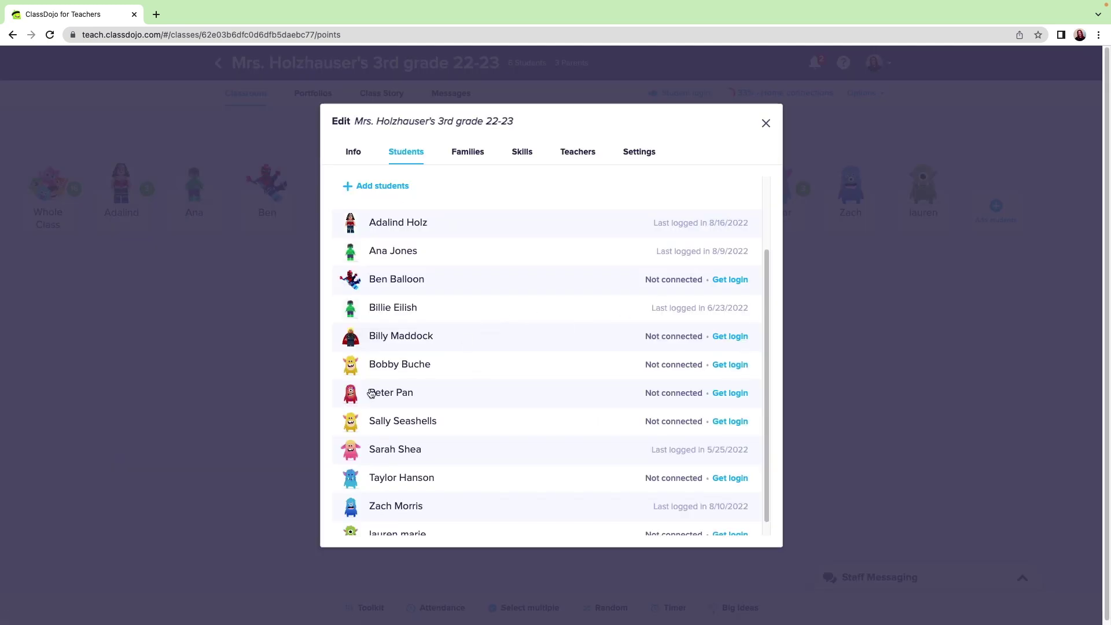
# - Give the sixth student the Batman avatar, save it, and close the Edit class dialog
pyautogui.click(356, 372)
pyautogui.click(396, 282)
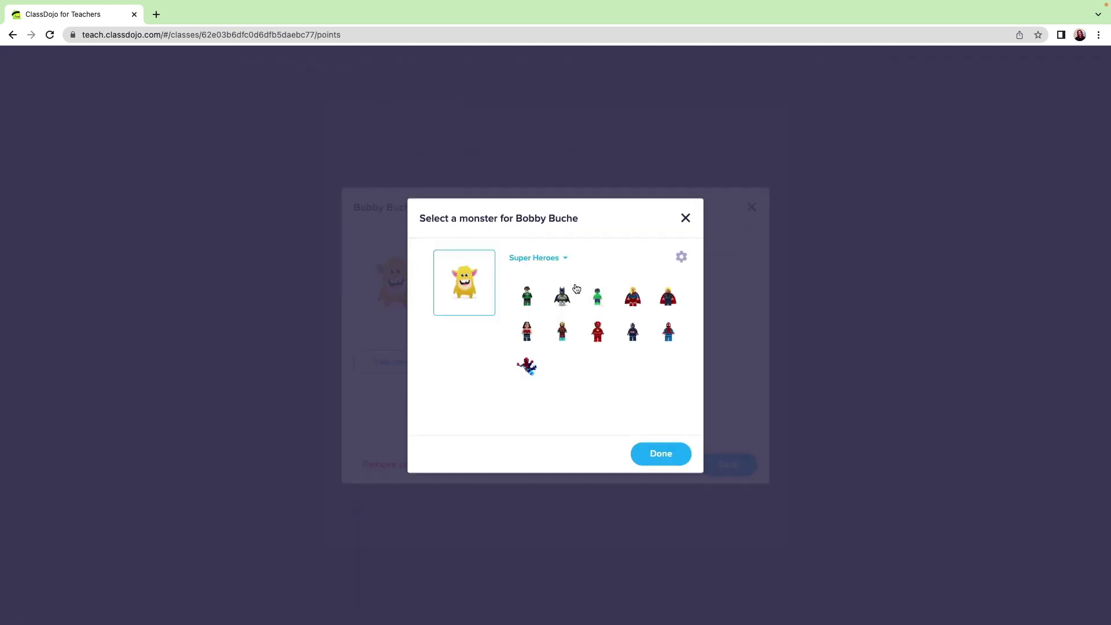
pyautogui.click(562, 298)
pyautogui.click(661, 454)
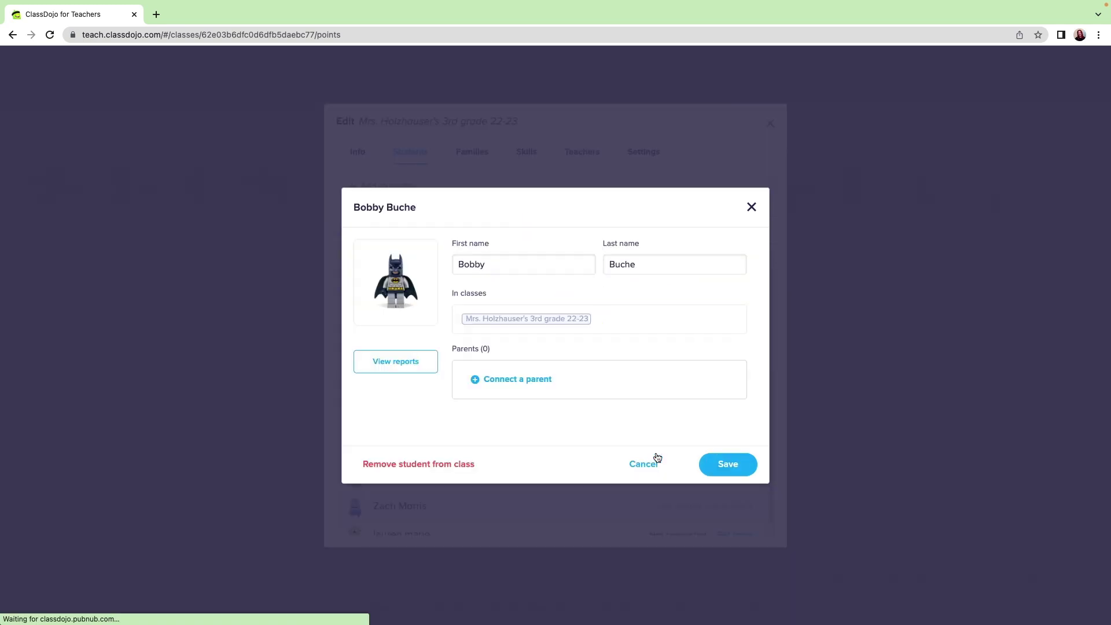
pyautogui.click(720, 464)
pyautogui.click(766, 125)
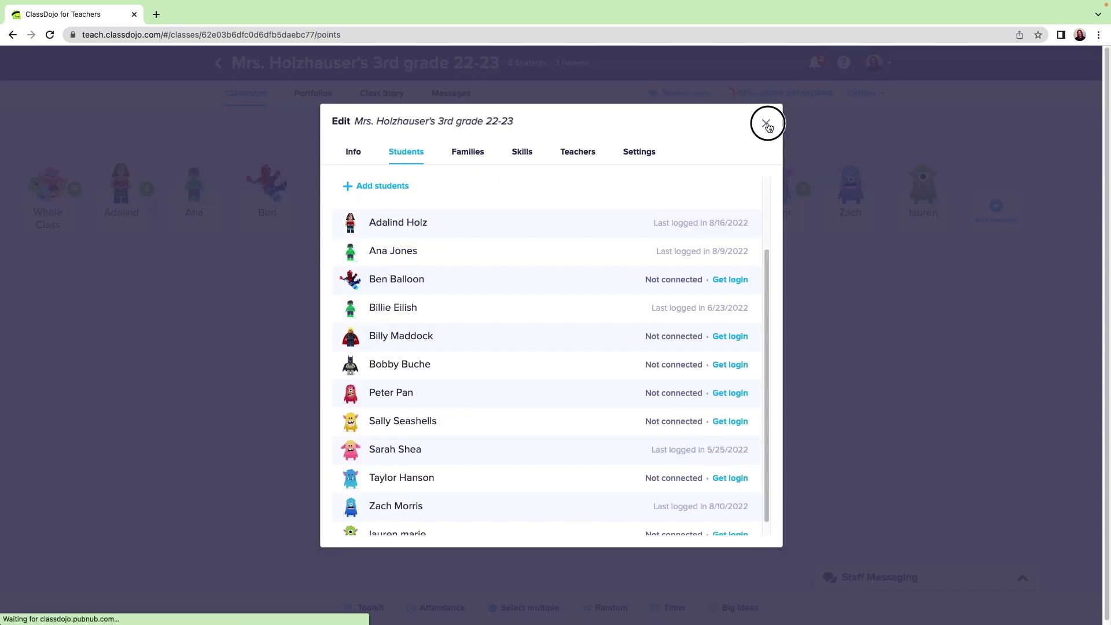